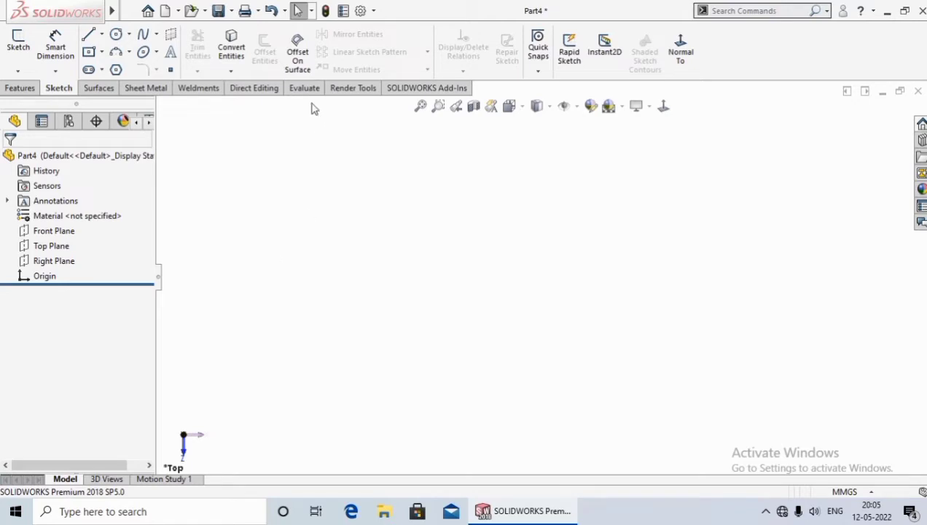
Sketch a center rectangle about the origin on the Top Plane.
right_click(41, 245)
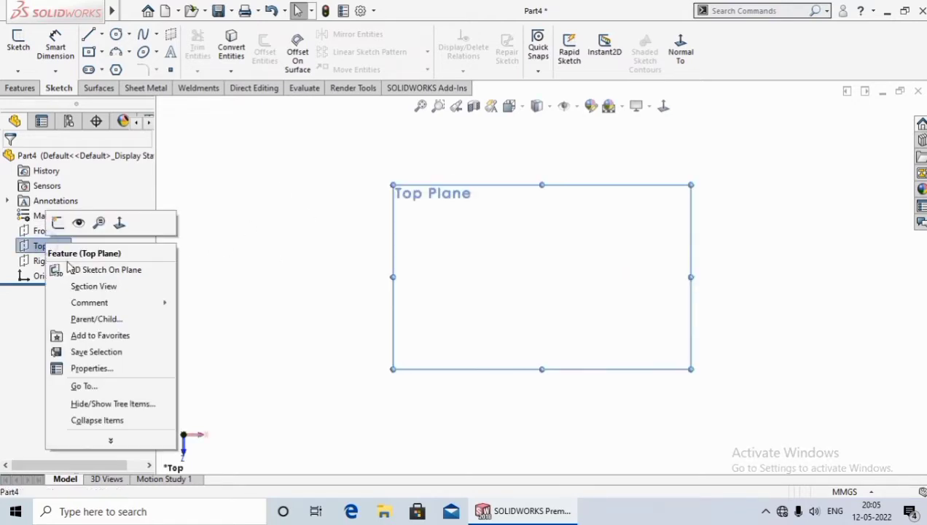
left_click(57, 222)
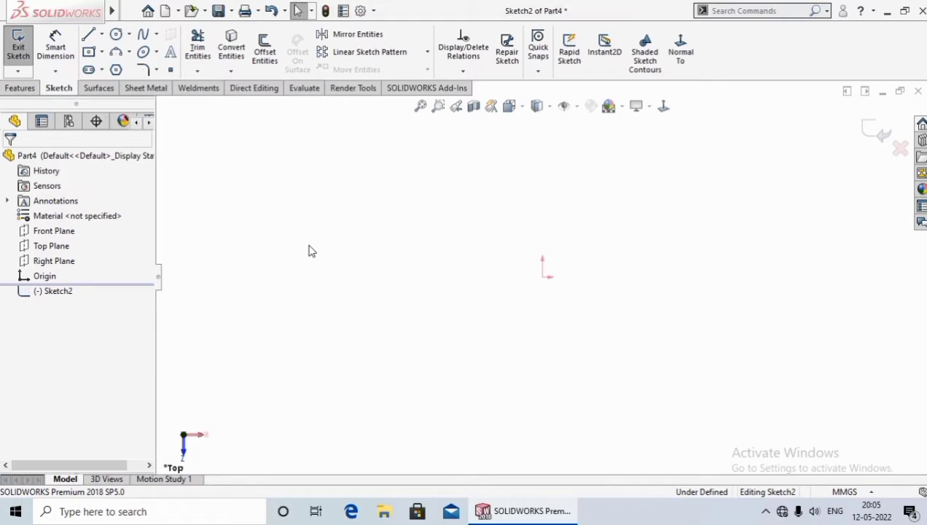
left_click(102, 52)
left_click(117, 86)
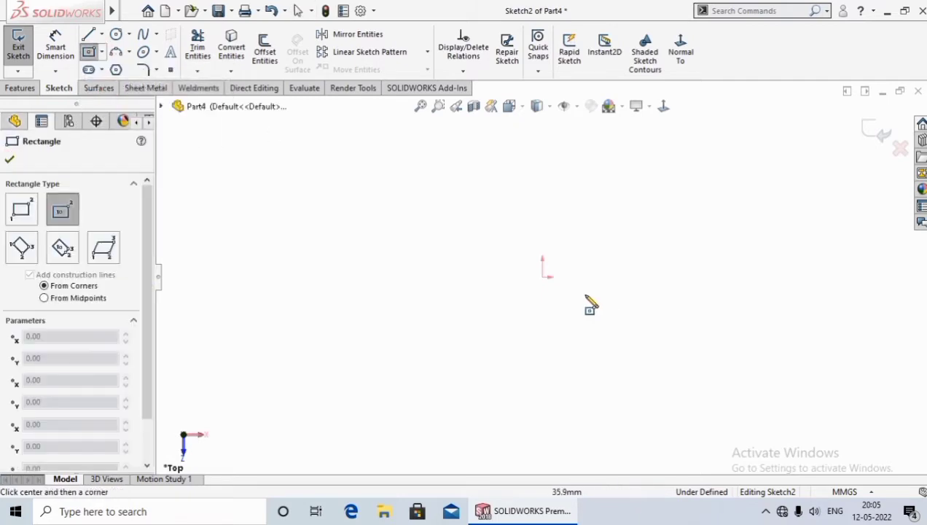
left_click(542, 277)
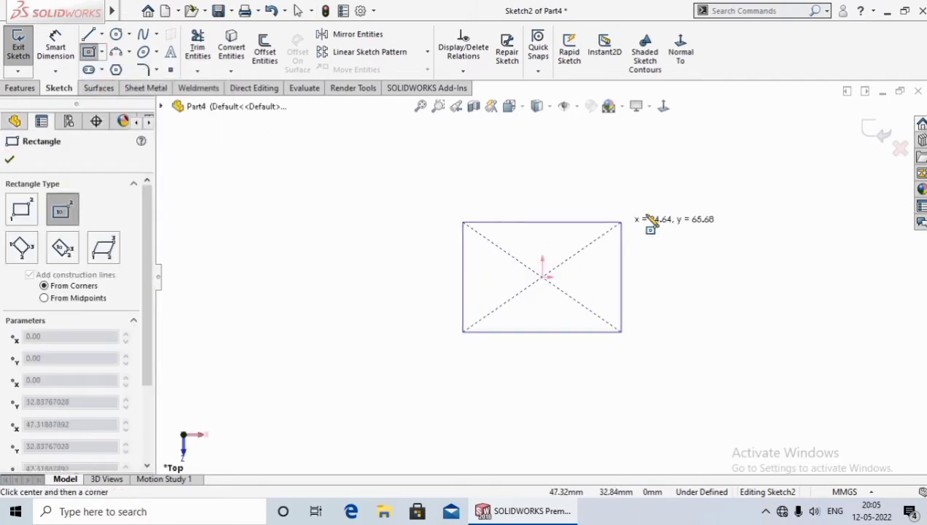
left_click(708, 192)
right_click(708, 193)
left_click(739, 194)
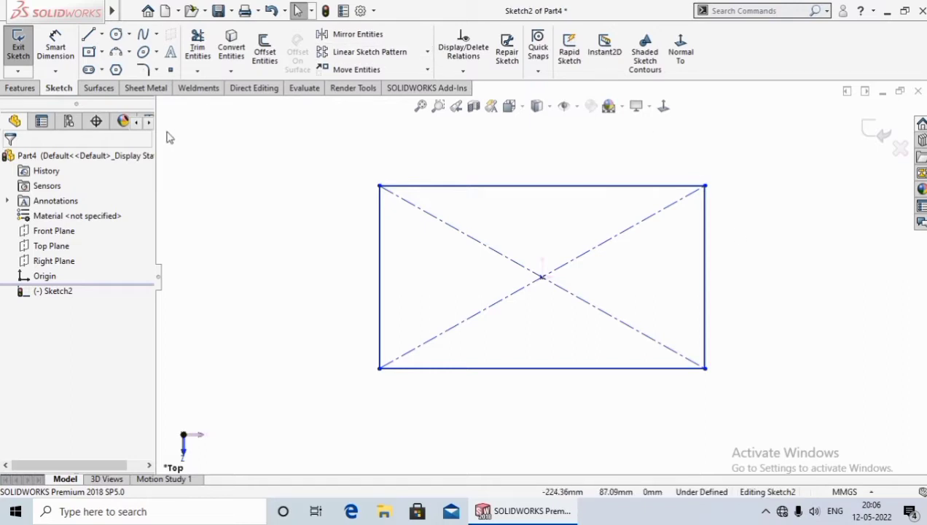
left_click(21, 88)
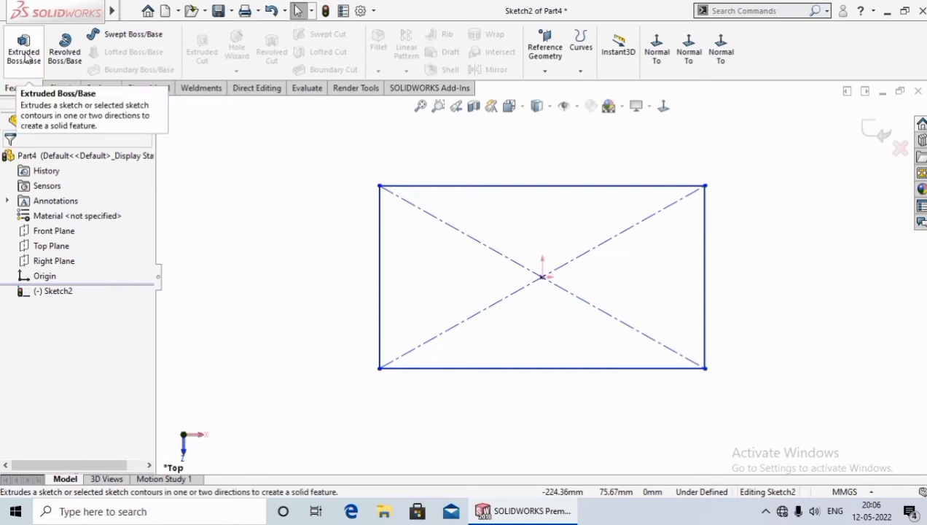
Extrude the rectangle sketch 20 mm into a solid block.
left_click(24, 51)
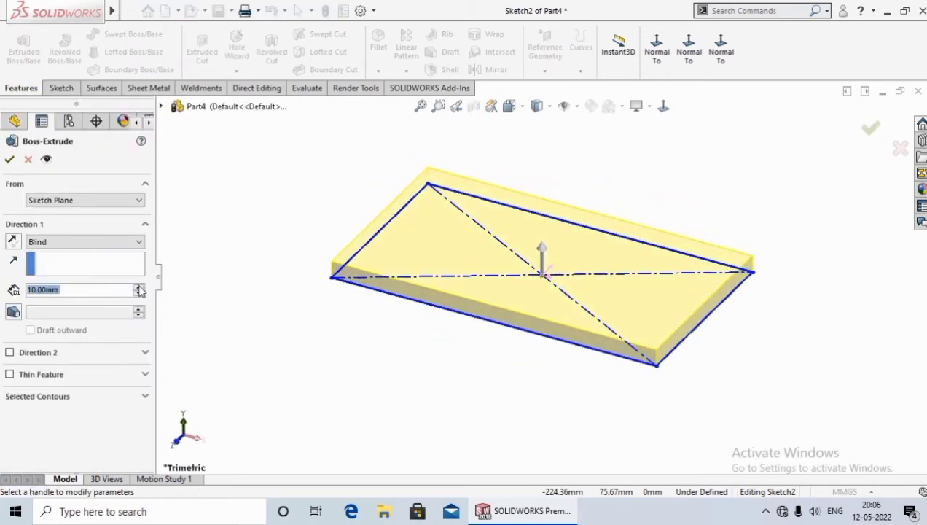
left_click(138, 287)
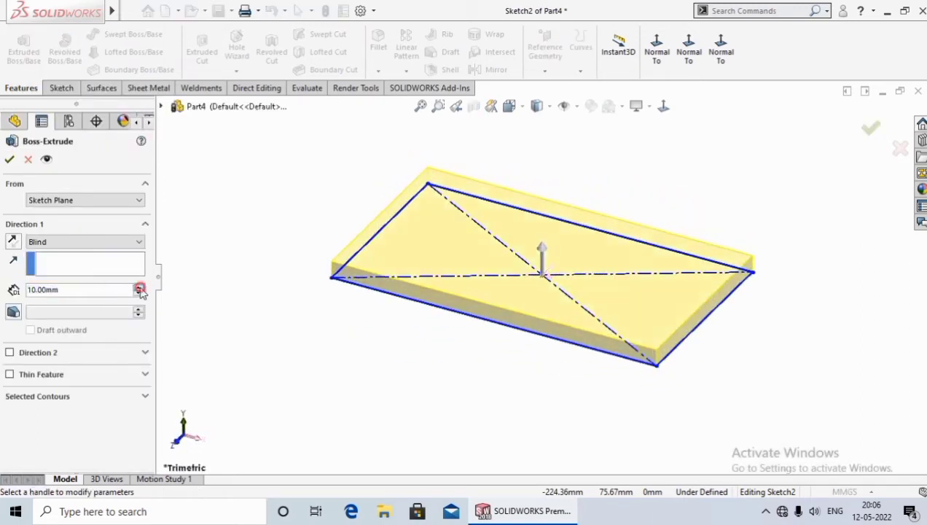
left_click(10, 161)
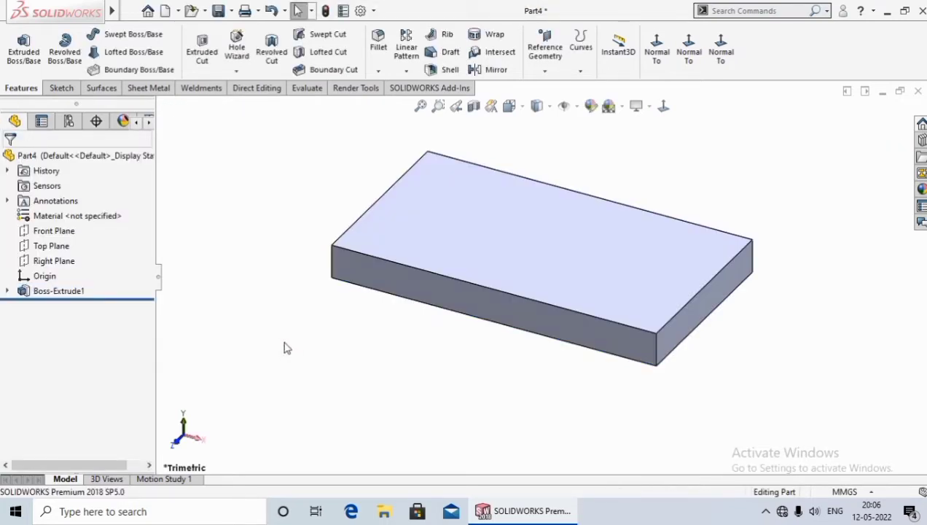
Start a sketch on the block's top face, viewed normal to it.
left_click(460, 227)
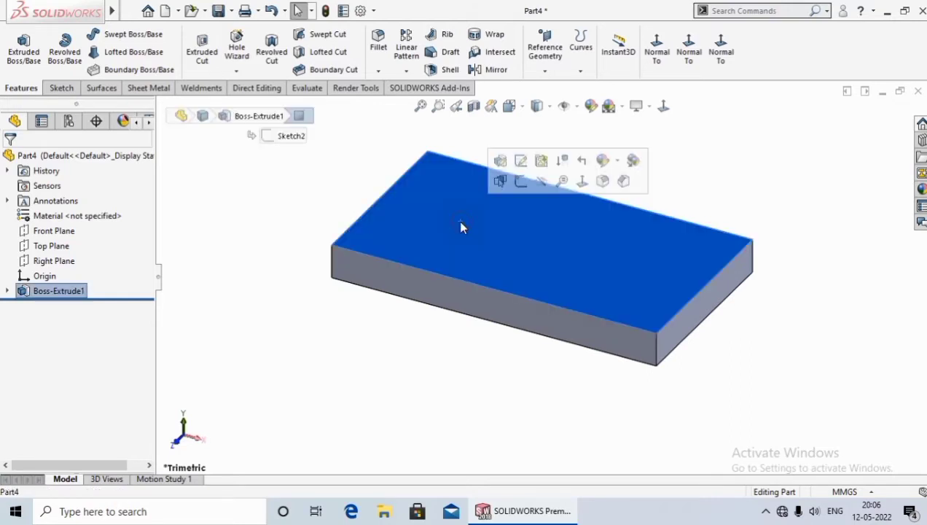
left_click(520, 183)
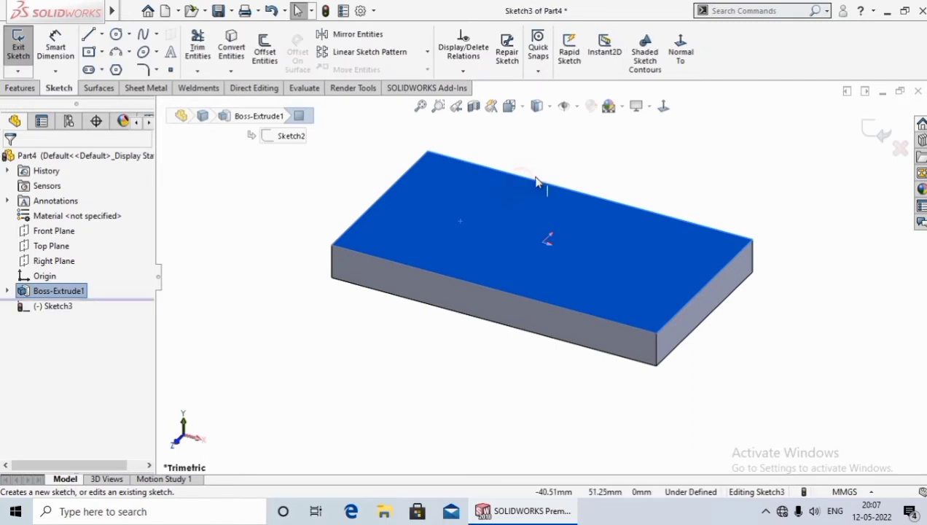
left_click(663, 105)
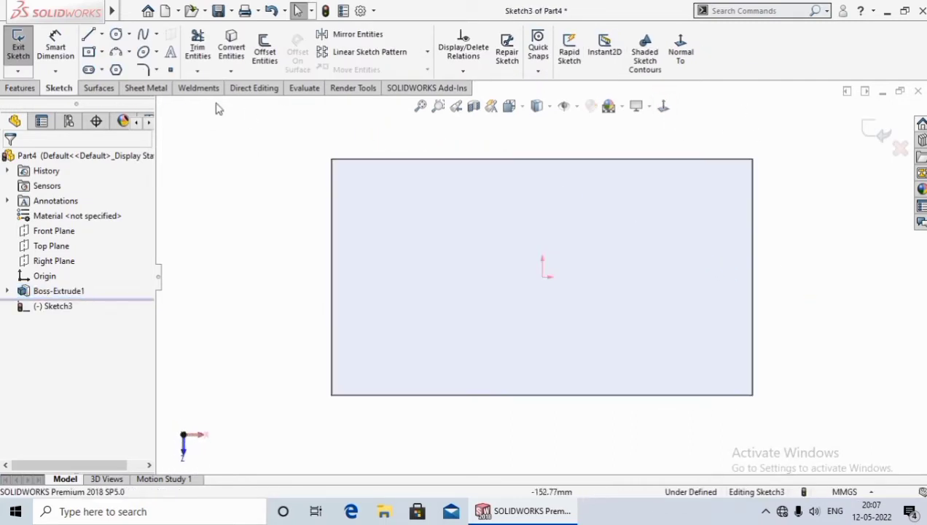
Draw a wavy spline with two crests and two troughs from the left edge to the right edge, then exit the sketch.
left_click(143, 34)
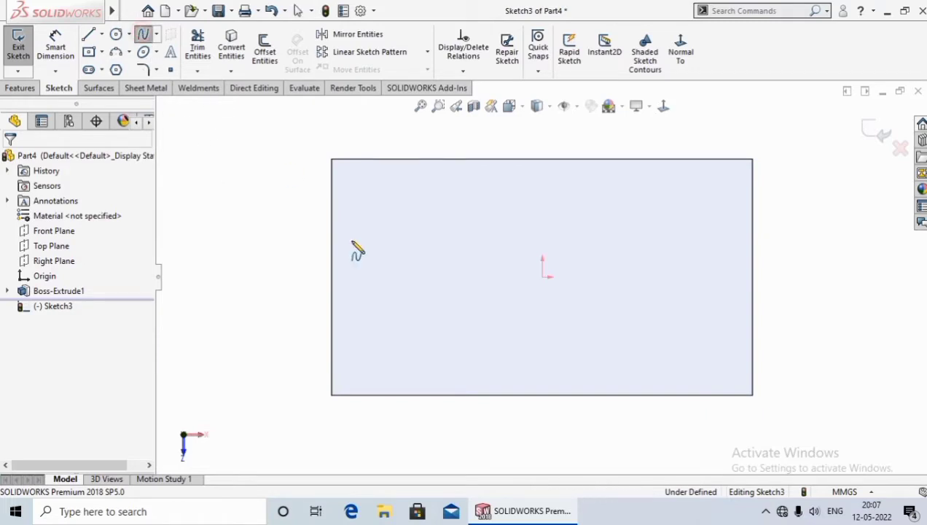
left_click(332, 295)
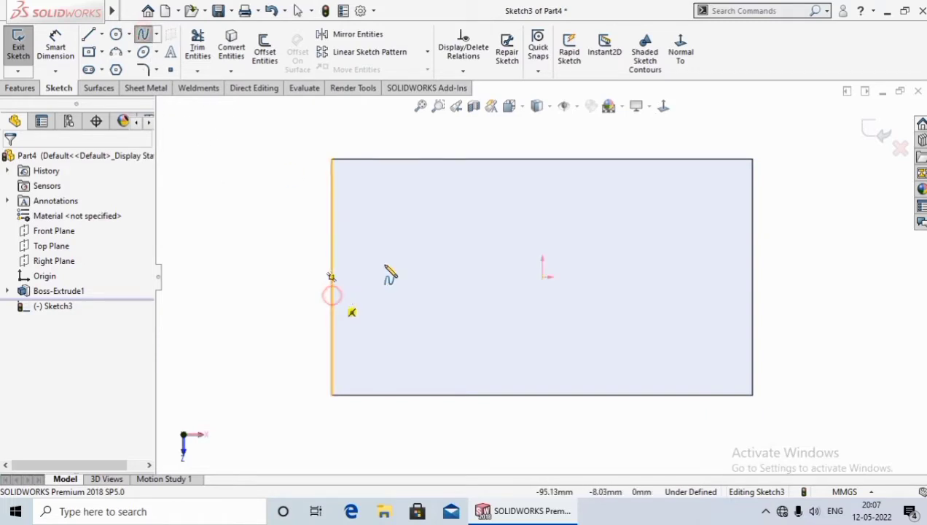
left_click(422, 227)
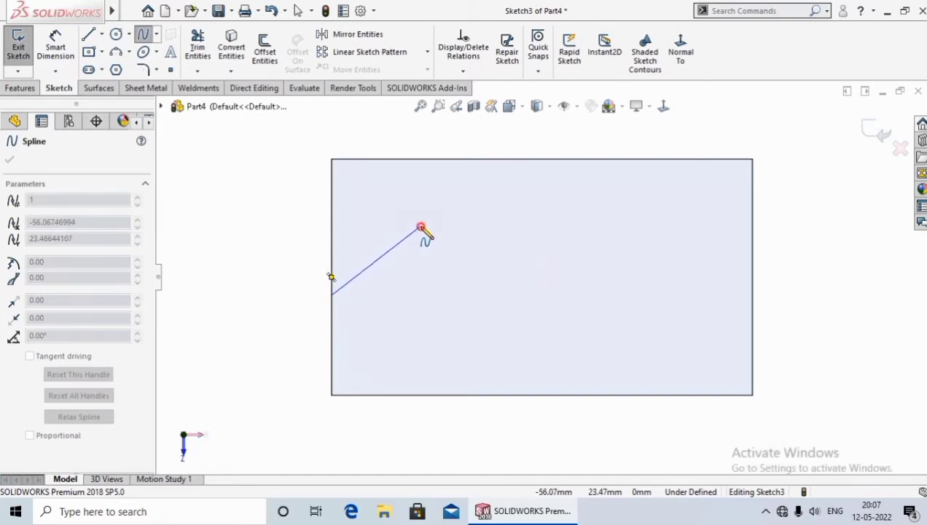
left_click(498, 277)
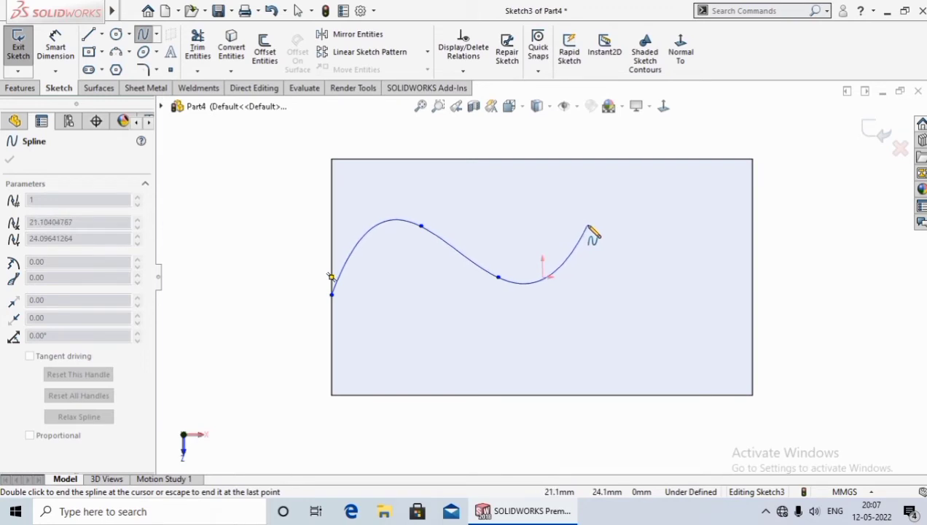
left_click(588, 225)
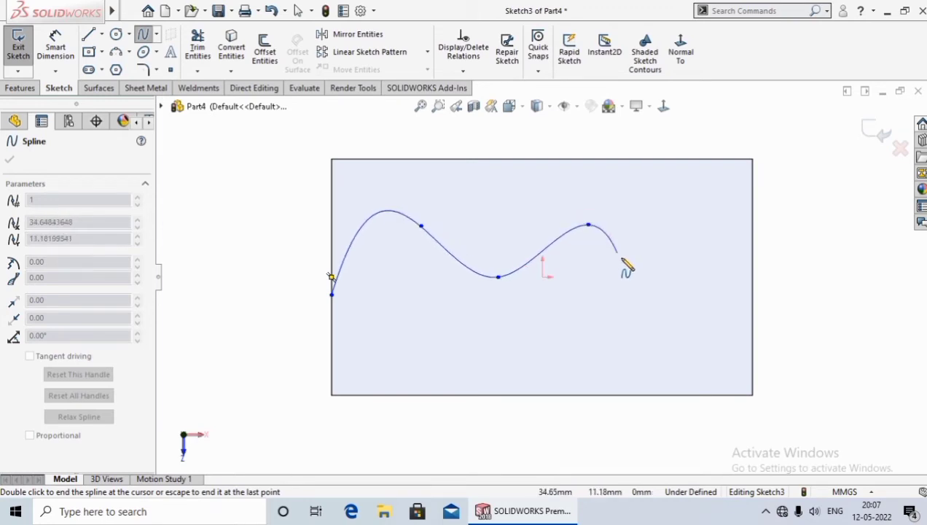
left_click(692, 278)
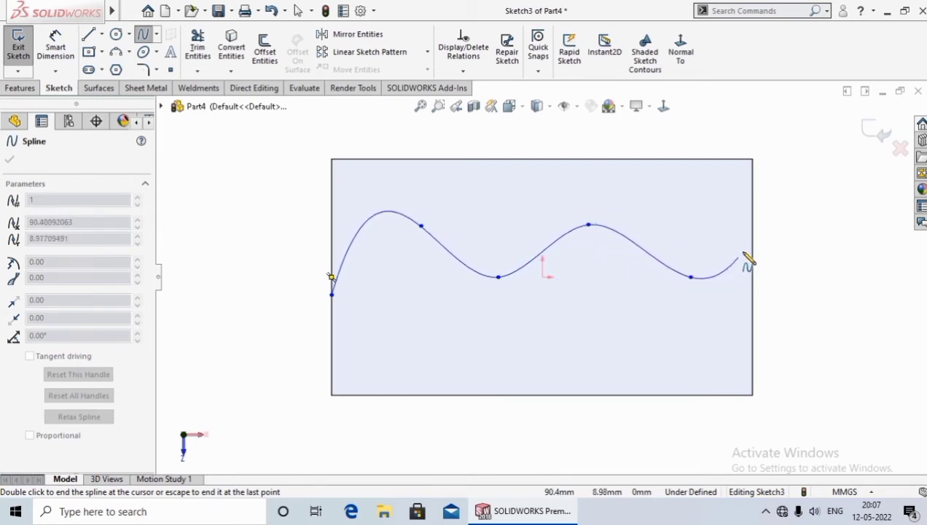
right_click(753, 258)
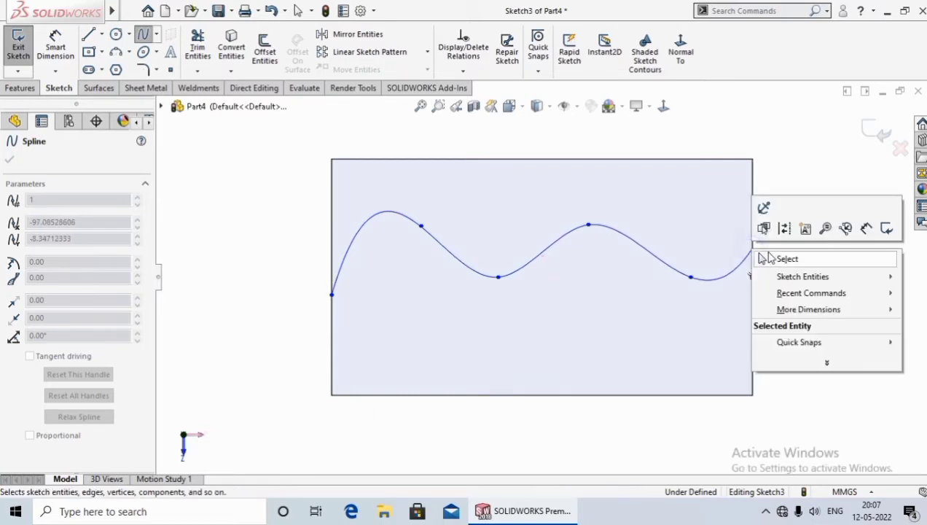
left_click(777, 260)
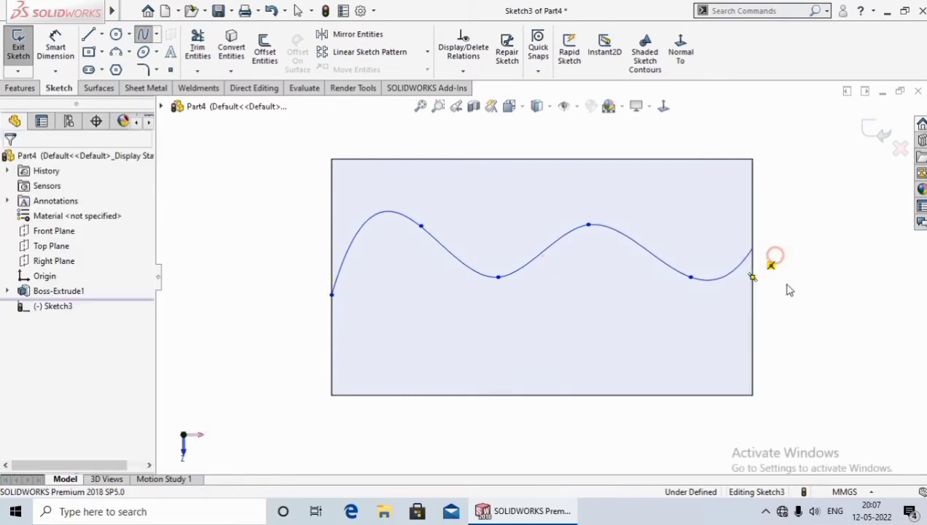
left_click(876, 130)
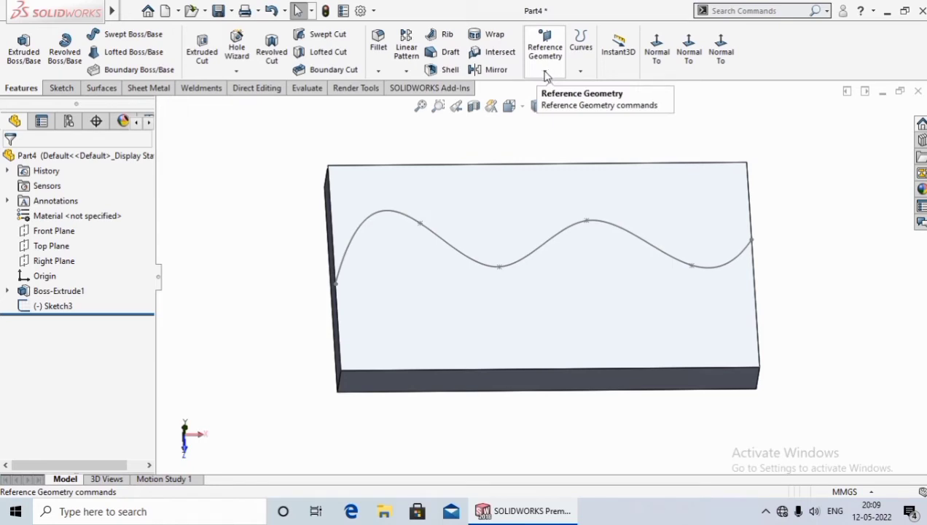
Create Plane1 through the spline's right end point, perpendicular to the spline.
left_click(545, 76)
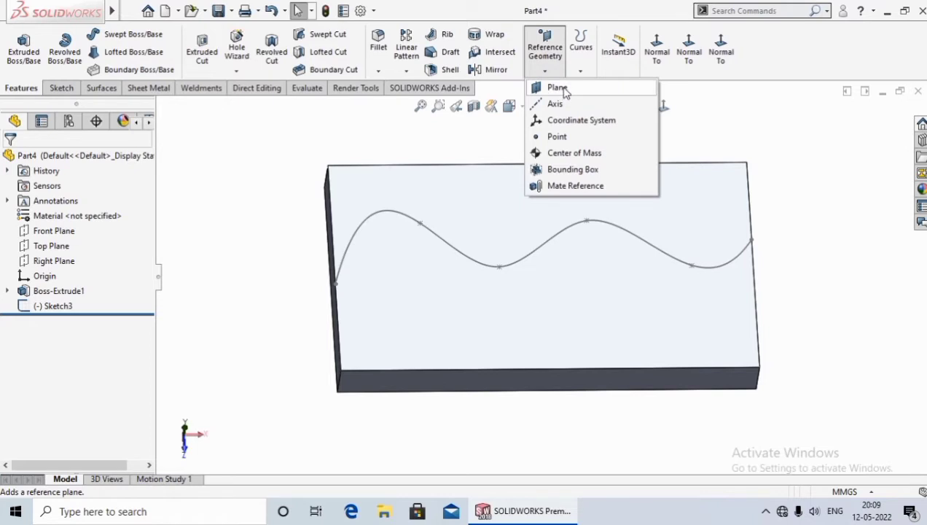
left_click(562, 89)
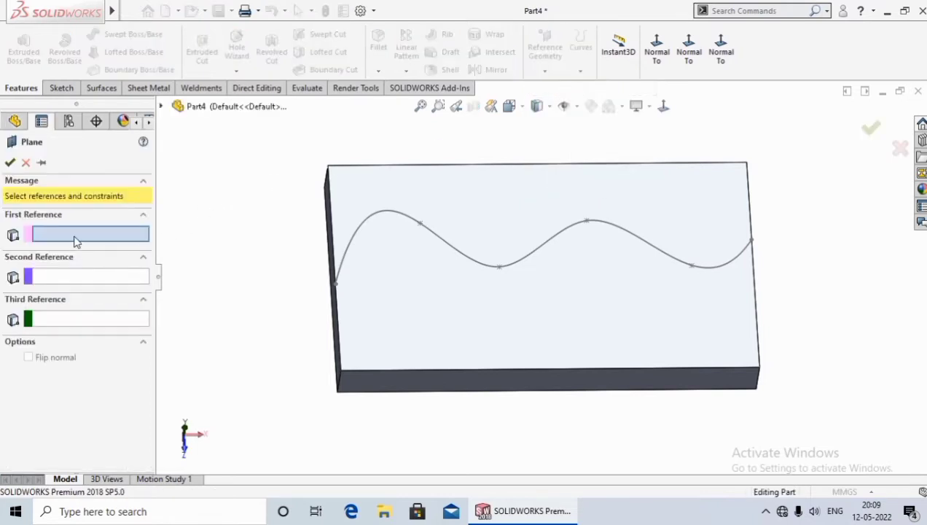
middle_click_drag(787, 217, 736, 245)
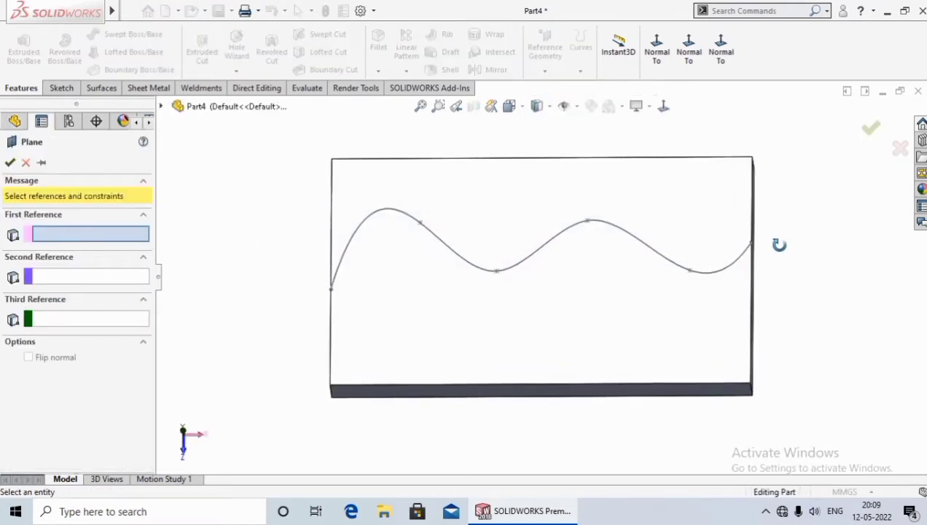
left_click(751, 243)
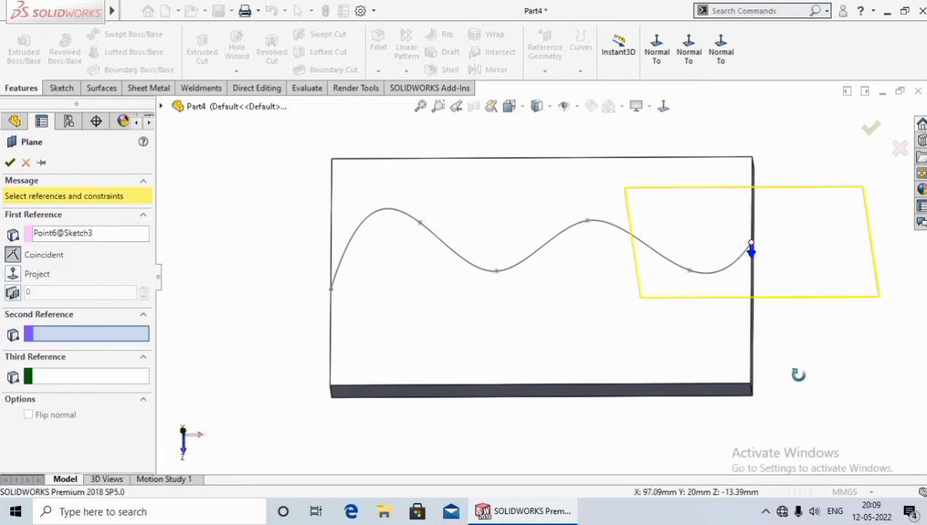
middle_click_drag(799, 374, 807, 302)
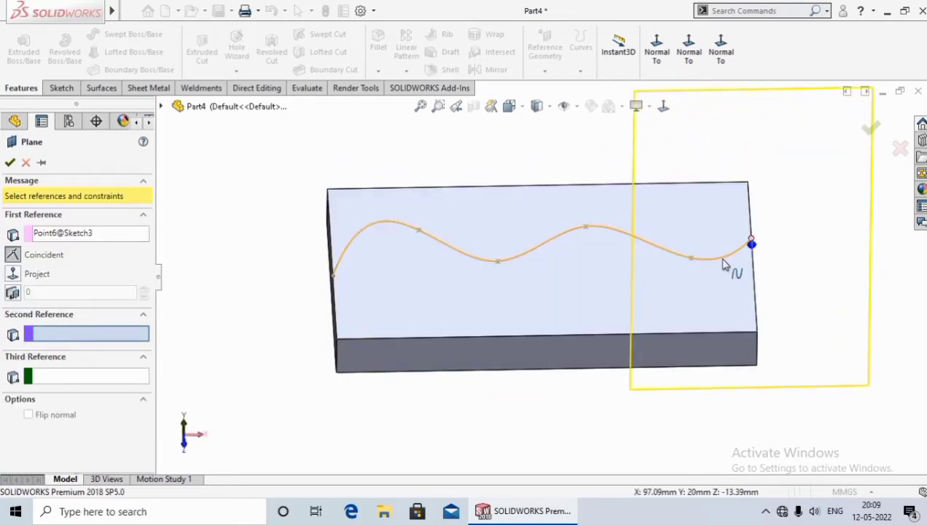
left_click(725, 264)
mouse_move(681, 439)
middle_mouse_down()
mouse_move(601, 352)
mouse_move(586, 382)
middle_mouse_up()
scroll(616, 293, "down", 2)
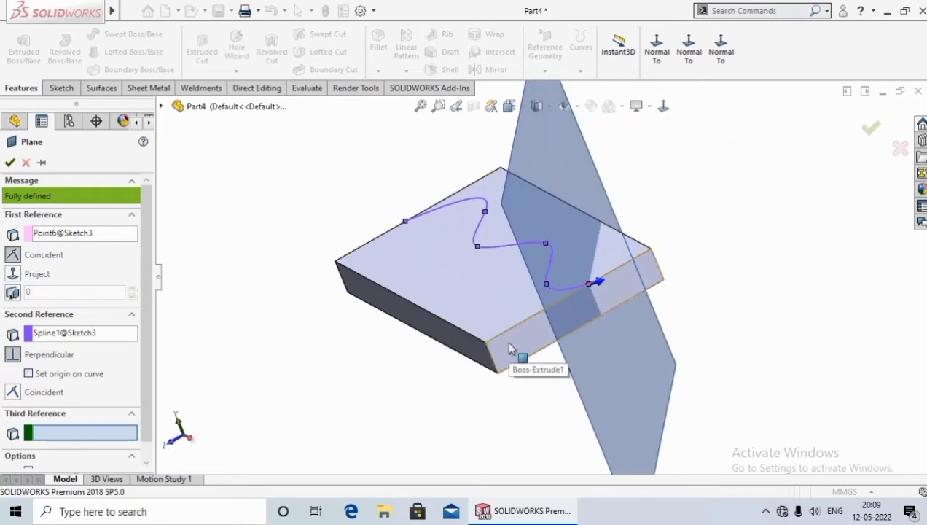
left_click(10, 163)
mouse_move(286, 334)
middle_mouse_down()
mouse_move(289, 304)
mouse_move(290, 312)
middle_mouse_up()
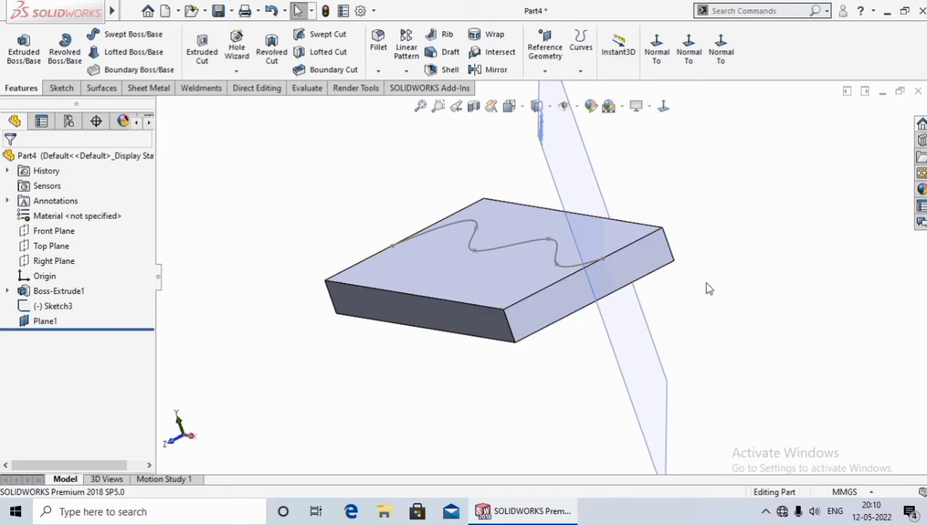
Start a sketch on Plane1 using the Center Rectangle tool.
left_click(590, 191)
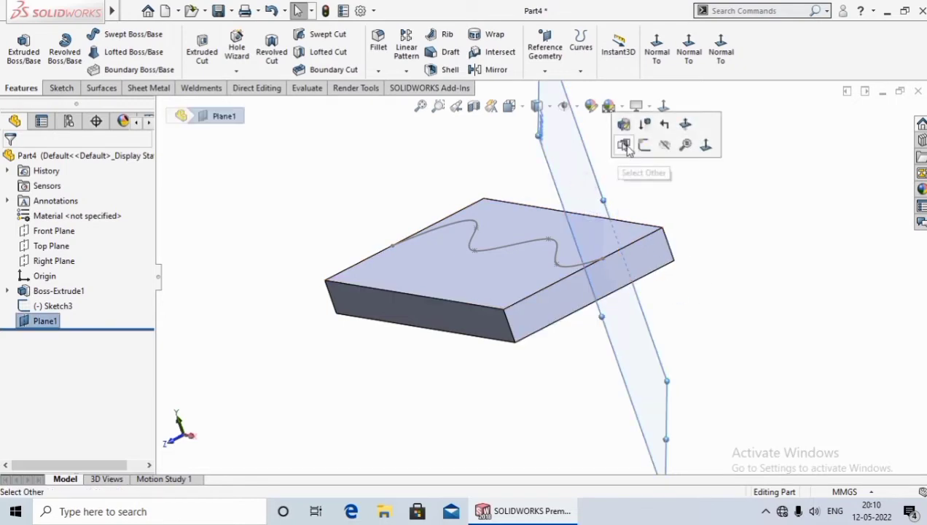
left_click(644, 145)
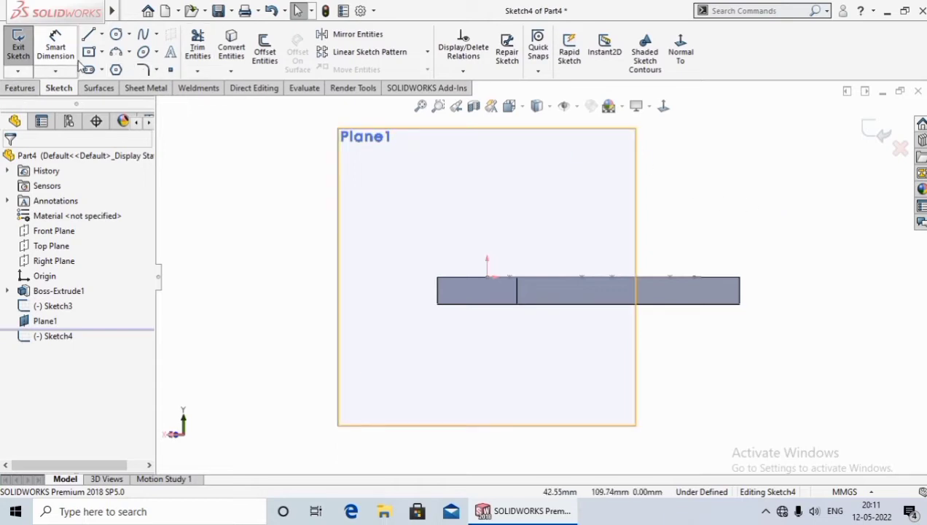
left_click(102, 52)
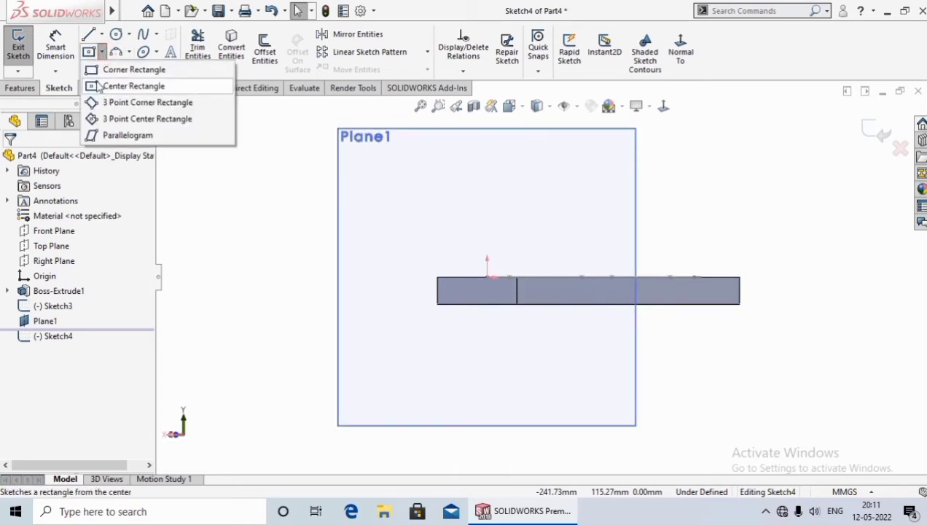
left_click(117, 87)
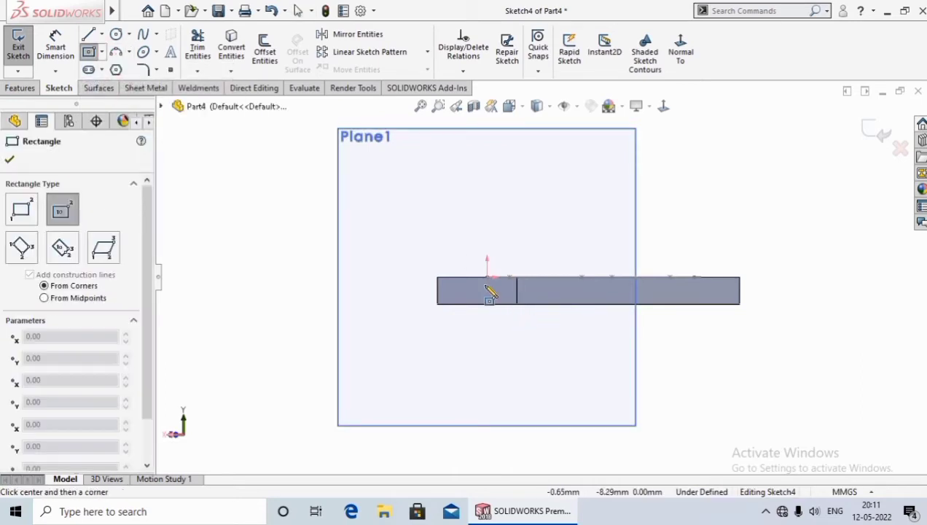
scroll(503, 285, "down", 3)
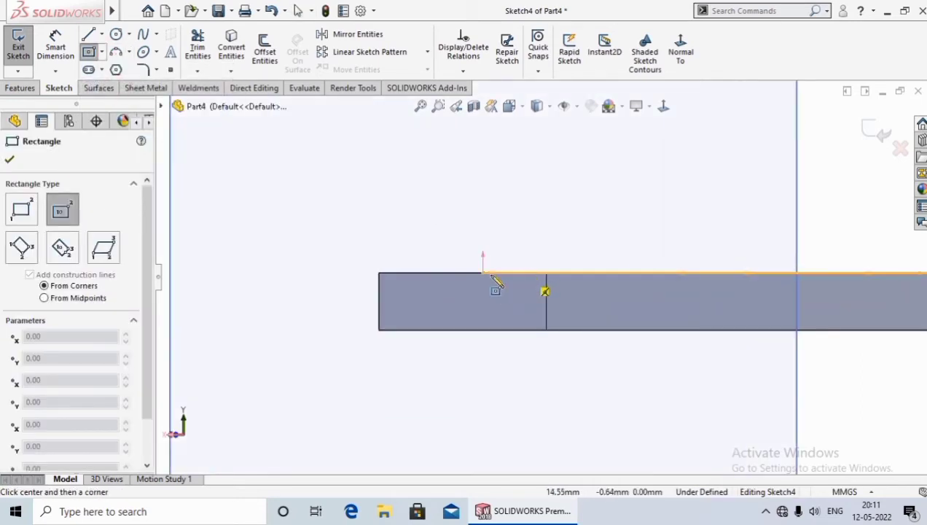
scroll(495, 276, "down", 3)
scroll(491, 274, "down", 3)
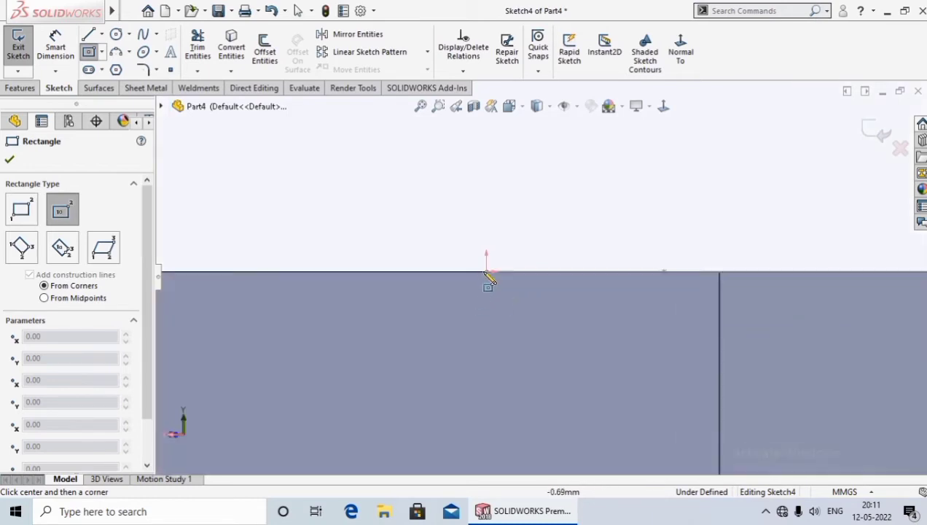
Draw a small center rectangle at the origin and exit Sketch4.
left_click(486, 271)
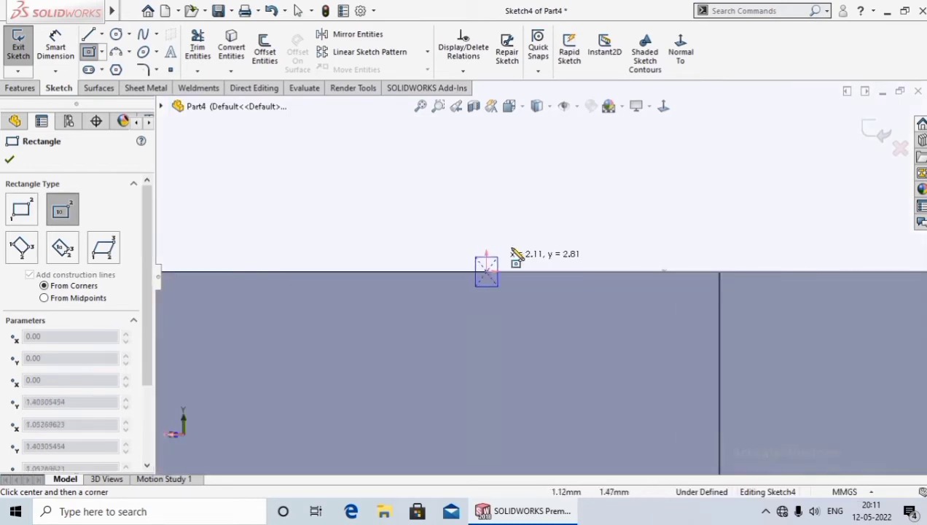
left_click(582, 197)
right_click(587, 202)
left_click(592, 206)
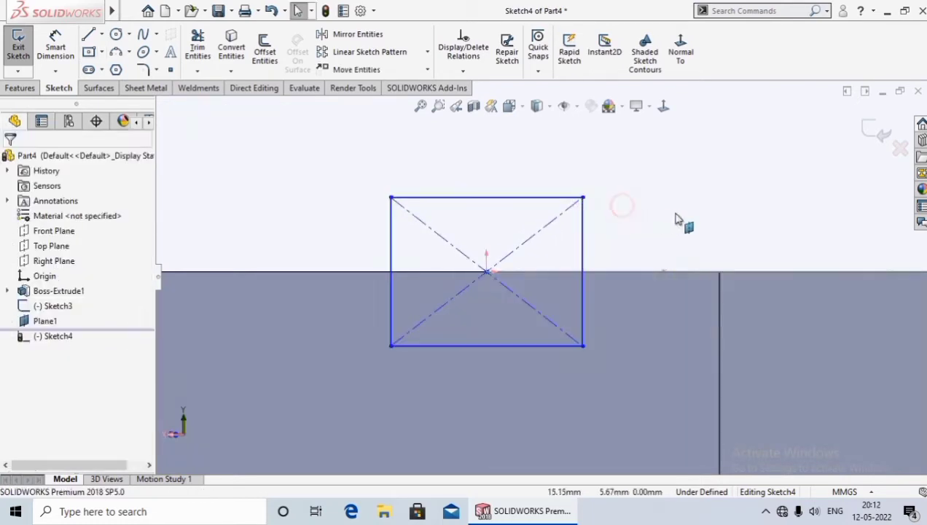
scroll(683, 226, "up", 2)
scroll(683, 235, "up", 3)
key("f")
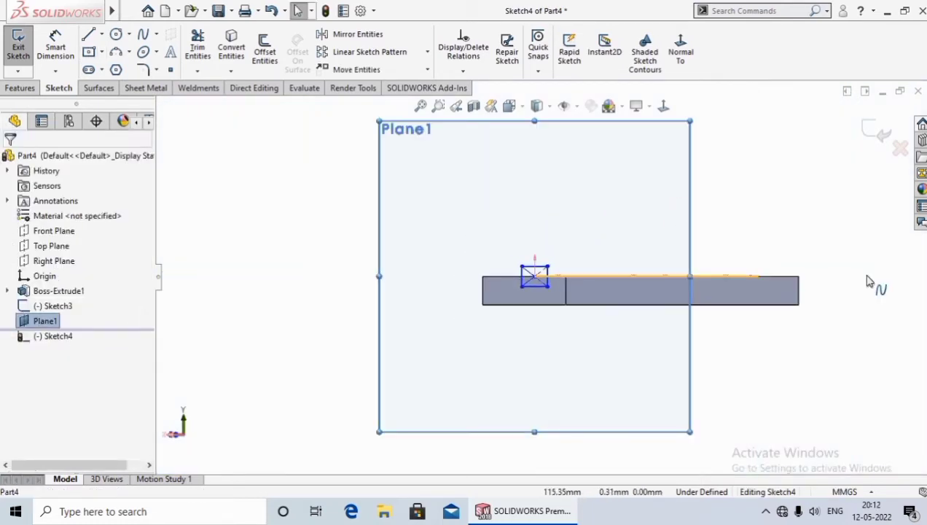
left_click(874, 132)
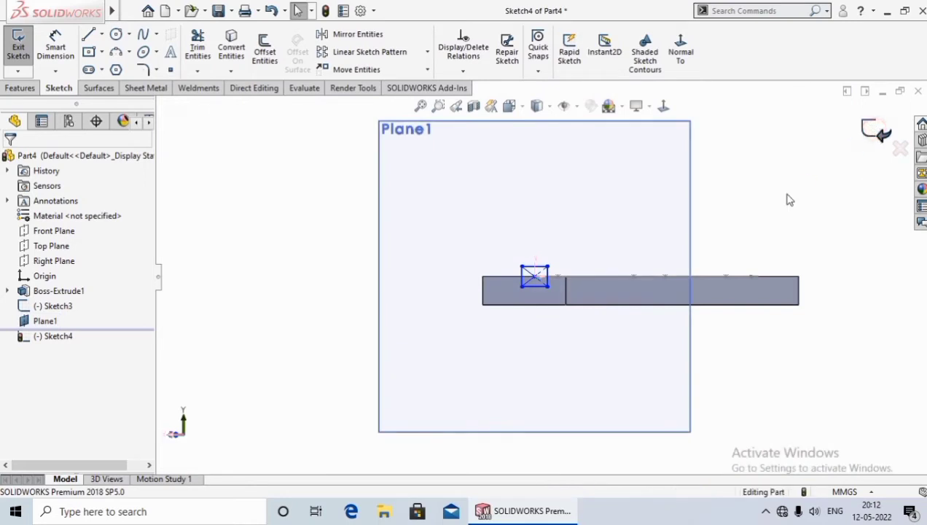
mouse_move(774, 207)
middle_mouse_down()
mouse_move(751, 221)
mouse_move(786, 283)
mouse_move(728, 316)
mouse_move(759, 365)
middle_mouse_up()
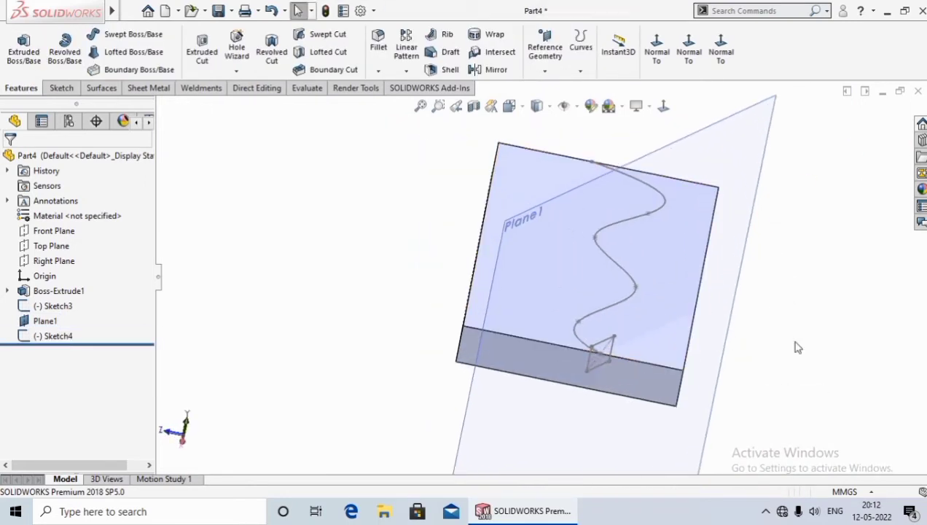
Start a Swept Cut and select Sketch4 as its profile.
left_click(22, 89)
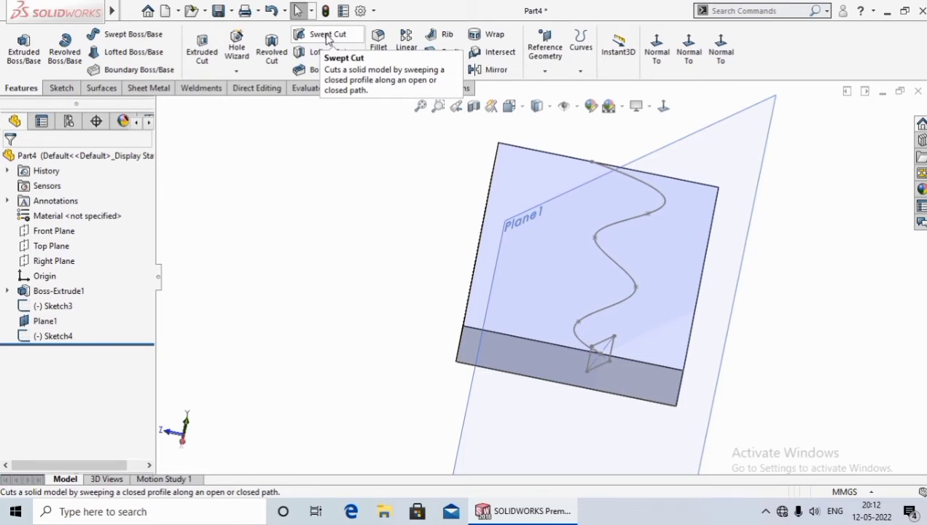
left_click(326, 36)
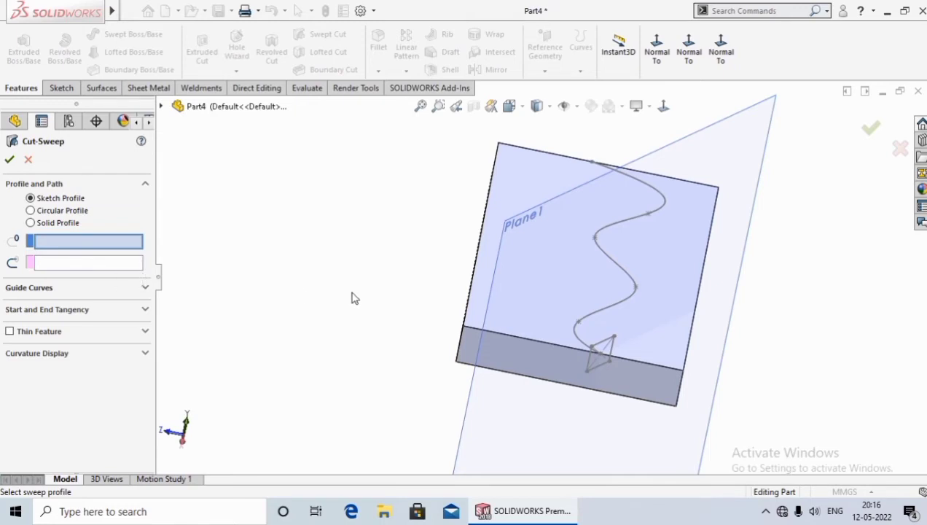
mouse_move(352, 295)
middle_mouse_down()
mouse_move(344, 250)
mouse_move(371, 319)
middle_mouse_up()
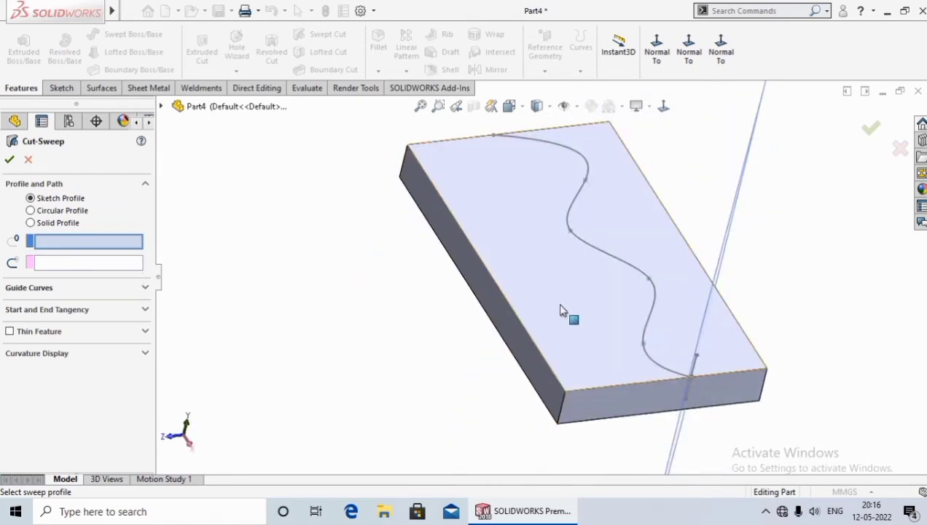
mouse_move(590, 321)
middle_mouse_down()
mouse_move(521, 282)
mouse_move(538, 362)
middle_mouse_up()
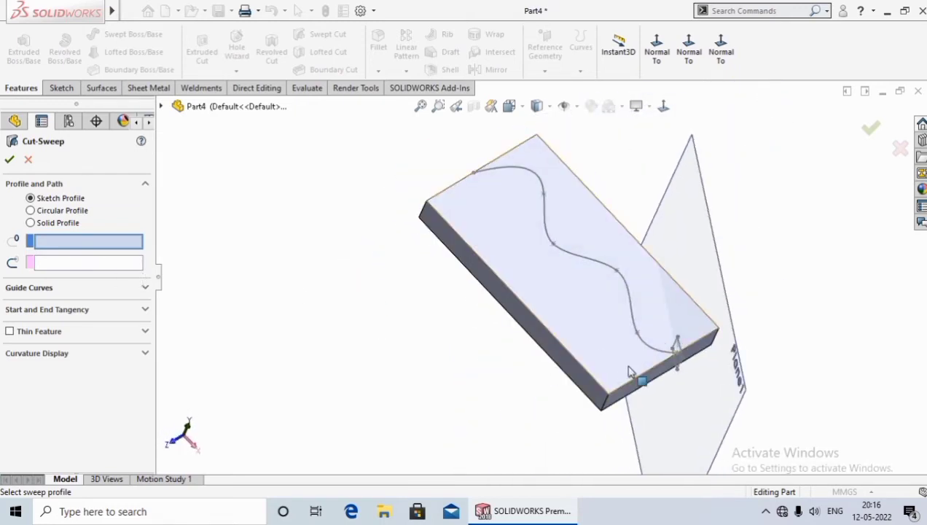
middle_click_drag(590, 311, 580, 309)
middle_click_drag(654, 300, 641, 300)
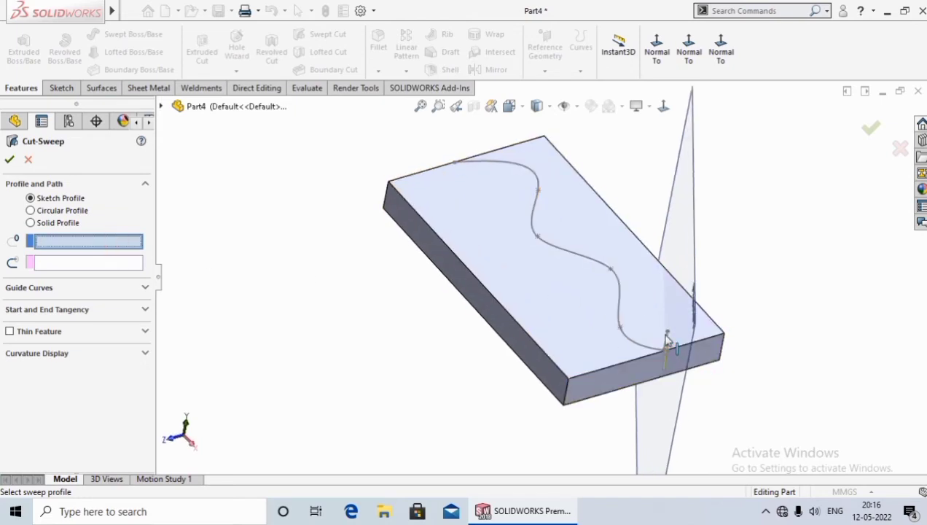
scroll(660, 338, "down", 3)
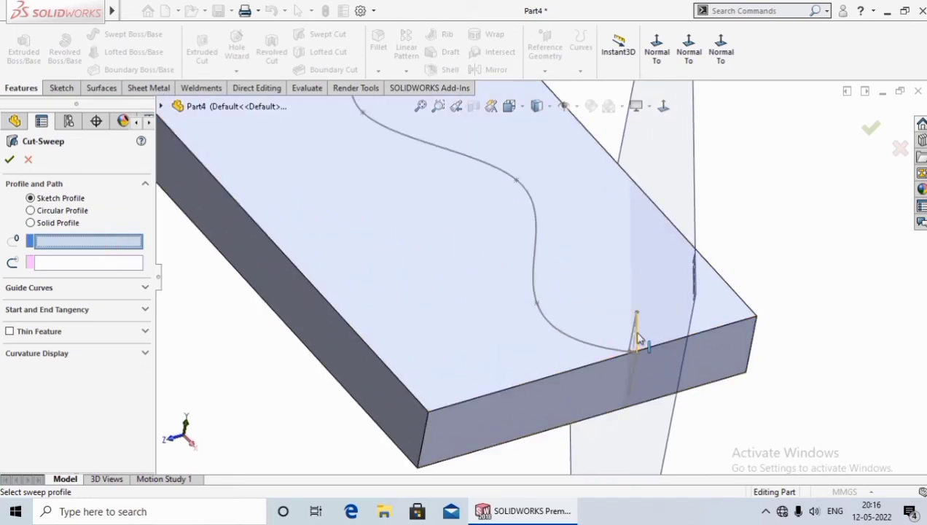
scroll(644, 365, "up", 3)
middle_click_drag(647, 386, 619, 328)
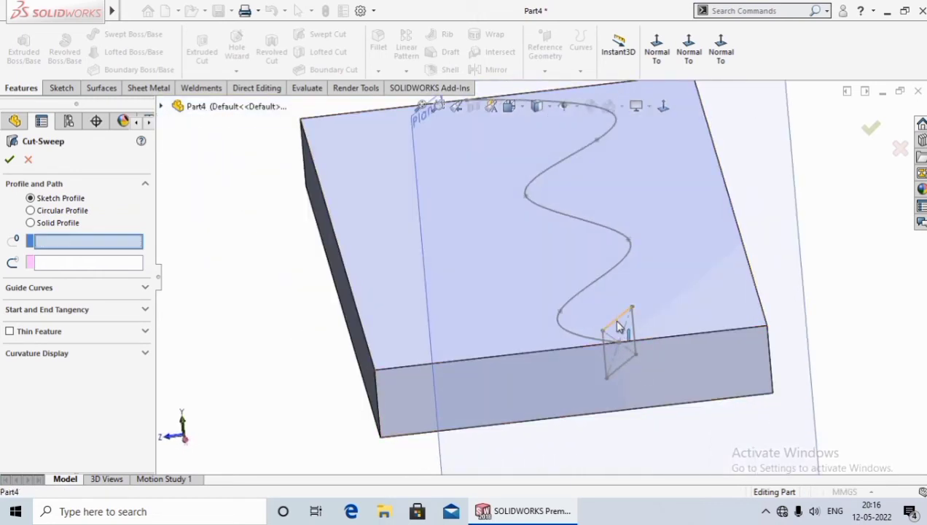
left_click(618, 326)
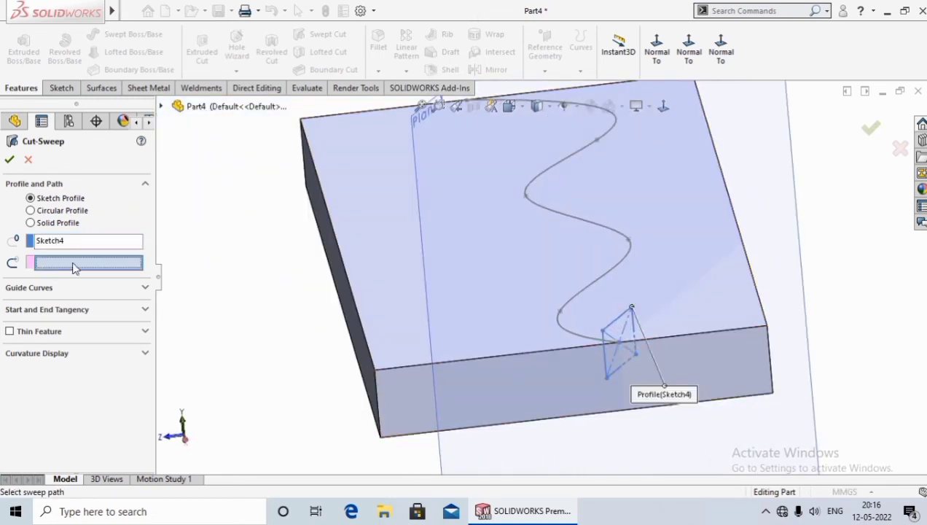
Use the wavy Sketch3 as the sweep path and accept Cut-Sweep1.
middle_click_drag(335, 393, 502, 262)
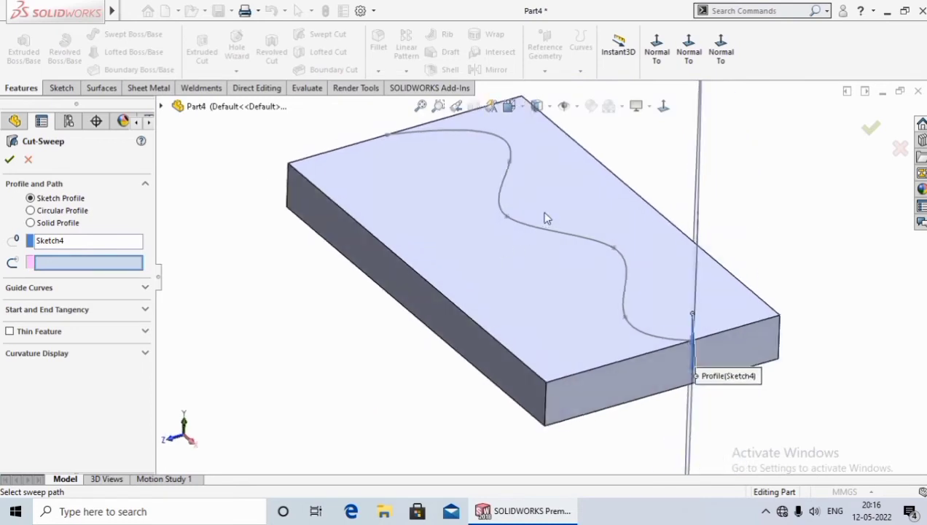
left_click(562, 237)
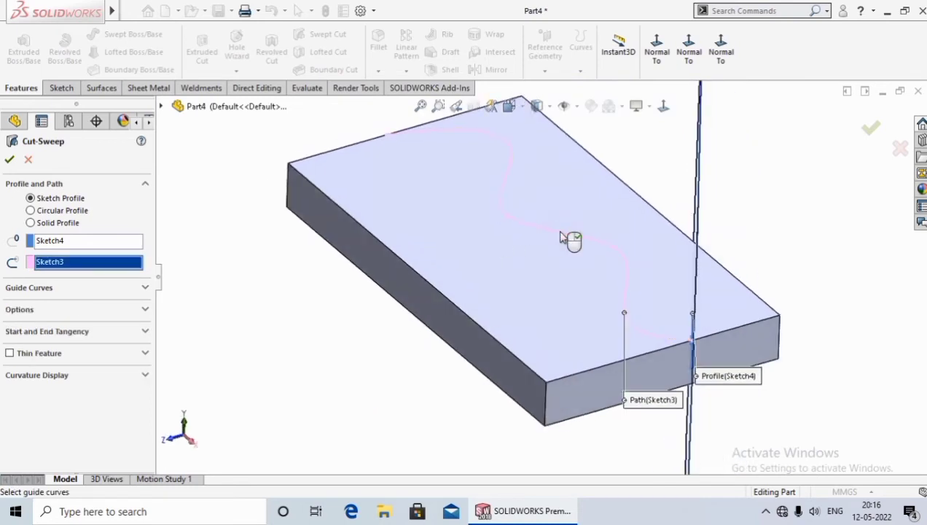
scroll(332, 345, "up", 2)
scroll(331, 331, "up", 1)
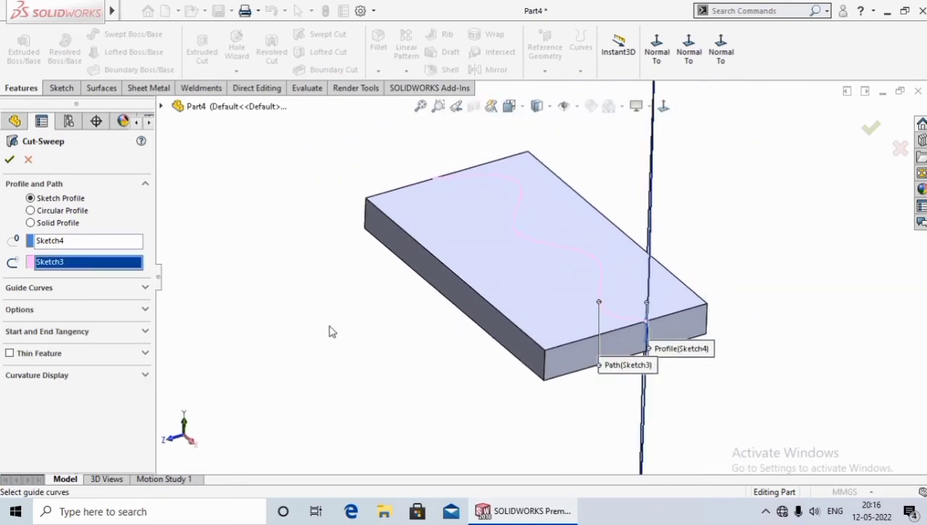
middle_click_drag(330, 332, 359, 400)
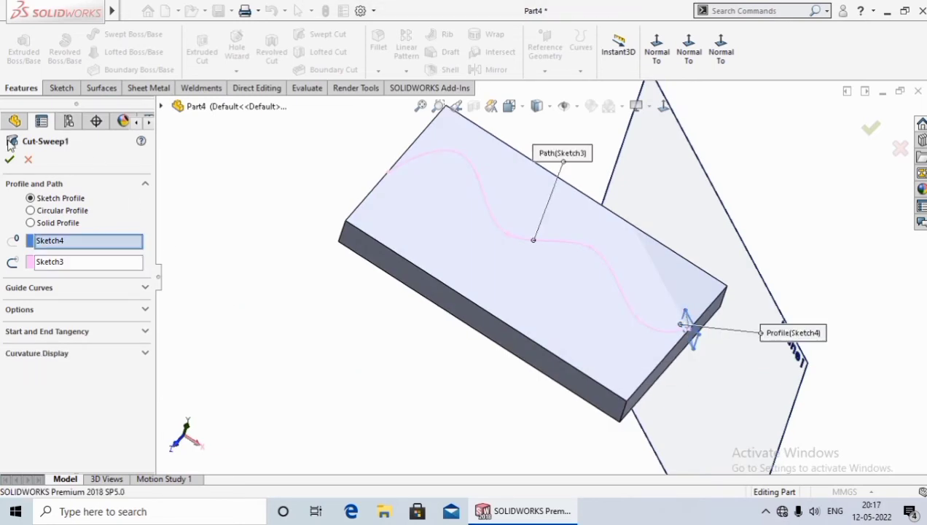
left_click(9, 162)
Delete the Cut-Sweep1 feature.
mouse_move(316, 315)
middle_mouse_down()
mouse_move(321, 283)
mouse_move(389, 356)
mouse_move(428, 234)
mouse_move(437, 246)
middle_mouse_up()
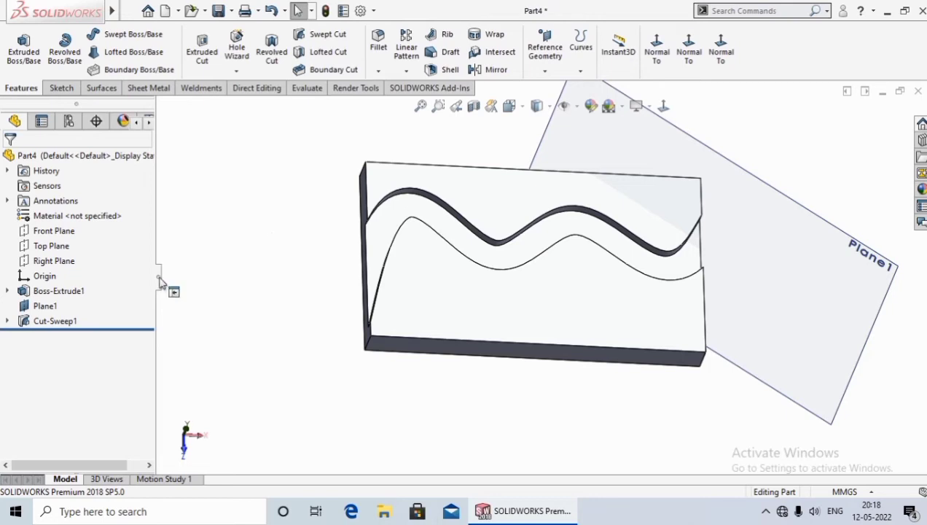
right_click(58, 325)
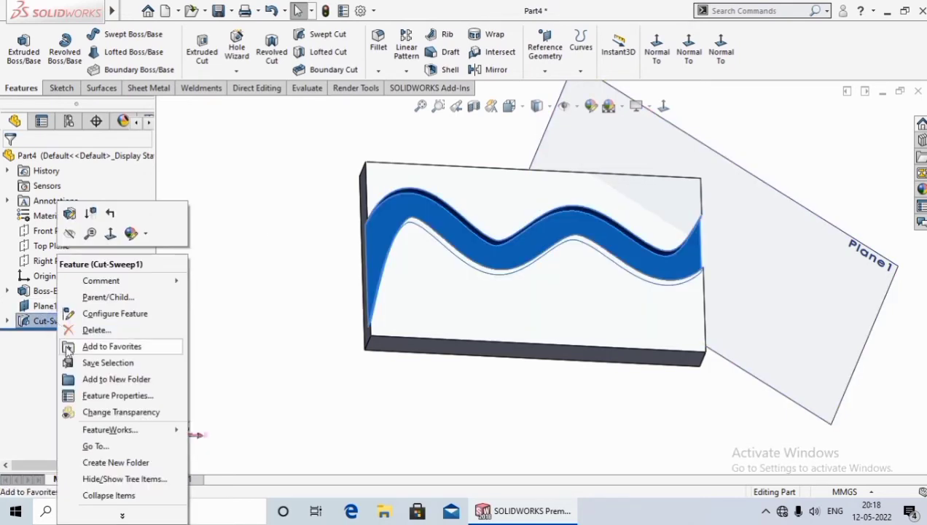
left_click(91, 355)
left_click(548, 191)
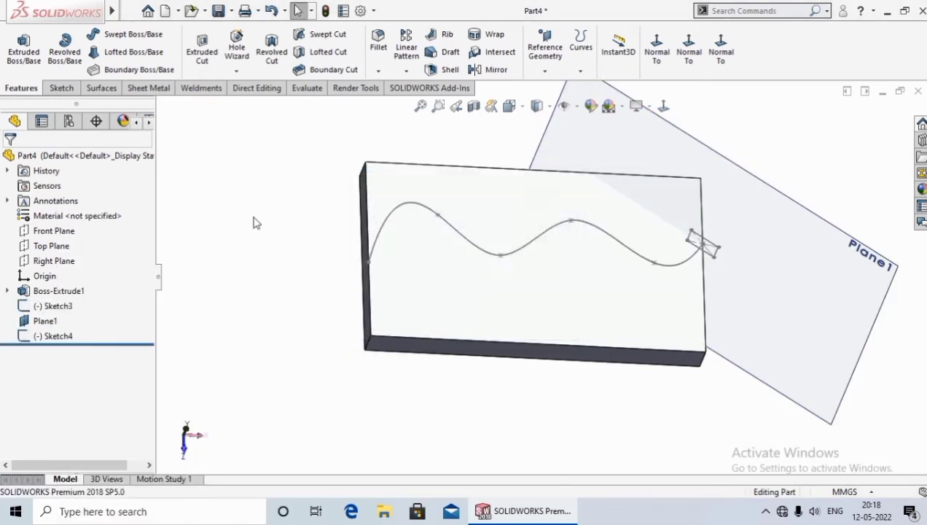
Delete Plane1 together with its Sketch4, leaving the spline on the block.
mouse_move(275, 304)
middle_mouse_down()
mouse_move(266, 250)
mouse_move(265, 286)
mouse_move(265, 263)
mouse_move(196, 284)
middle_mouse_up()
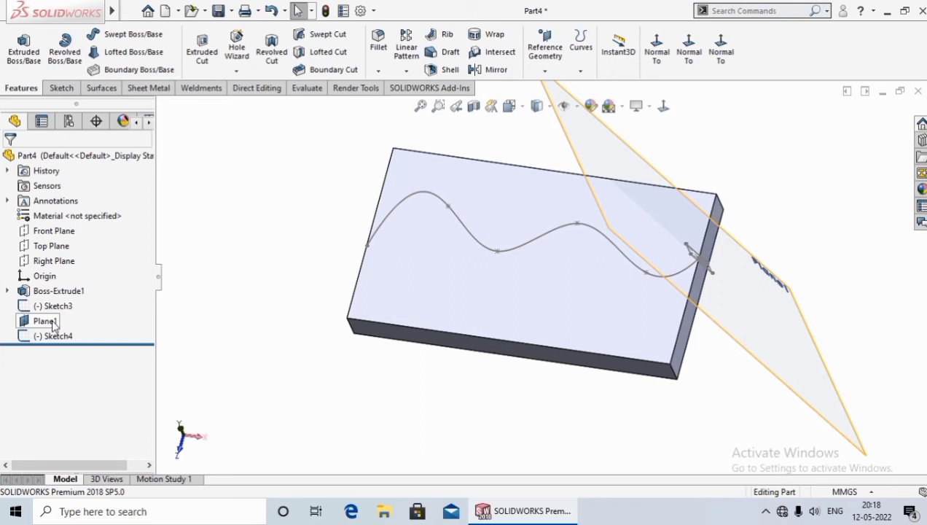
left_click(52, 323)
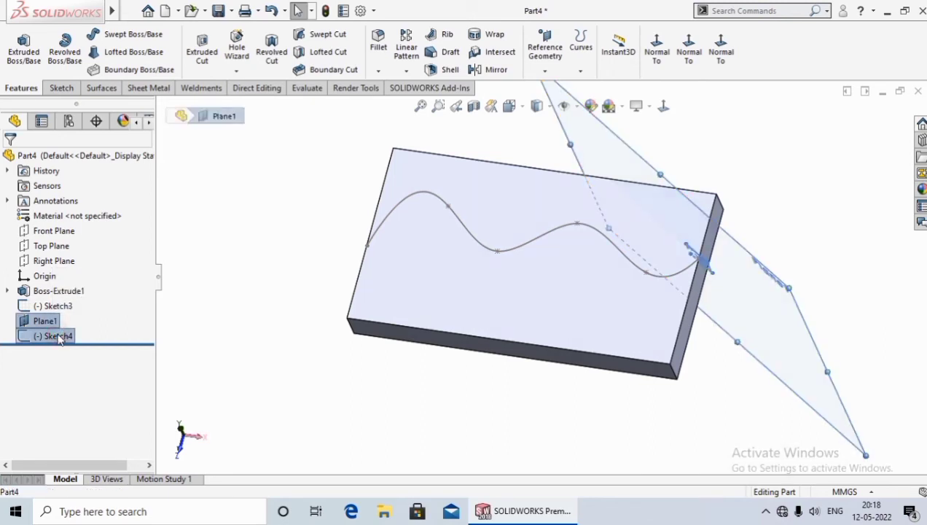
right_click(47, 328)
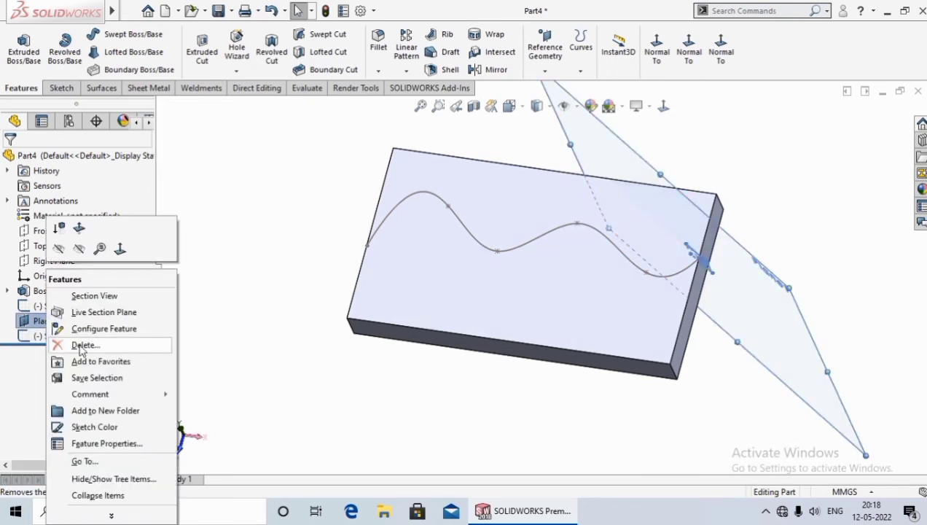
left_click(75, 345)
left_click(550, 189)
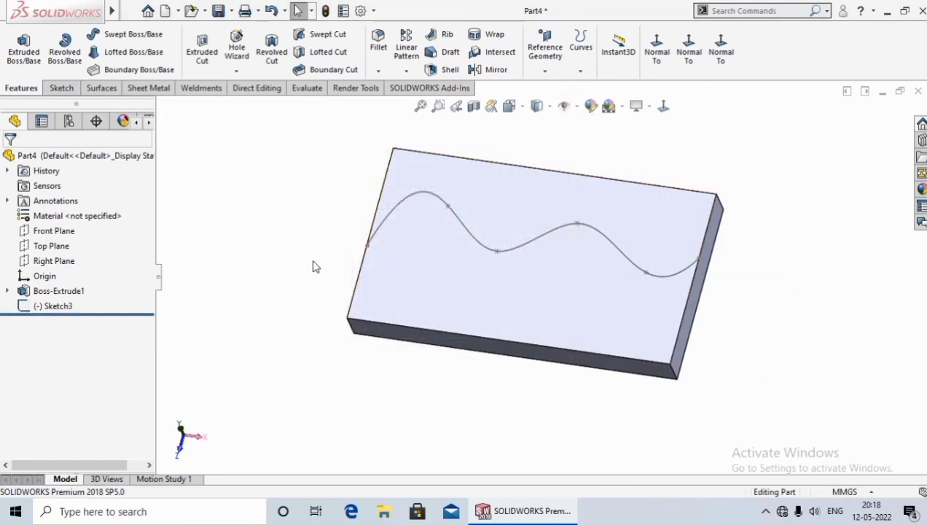
middle_click_drag(296, 323, 319, 297)
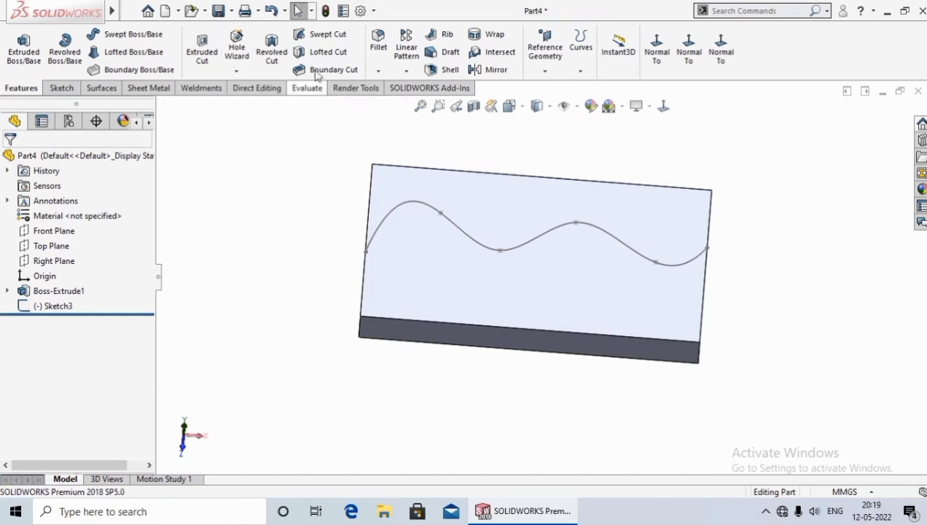
Cut a 12 mm circular-profile sweep along the wavy Sketch3 spline.
left_click(324, 34)
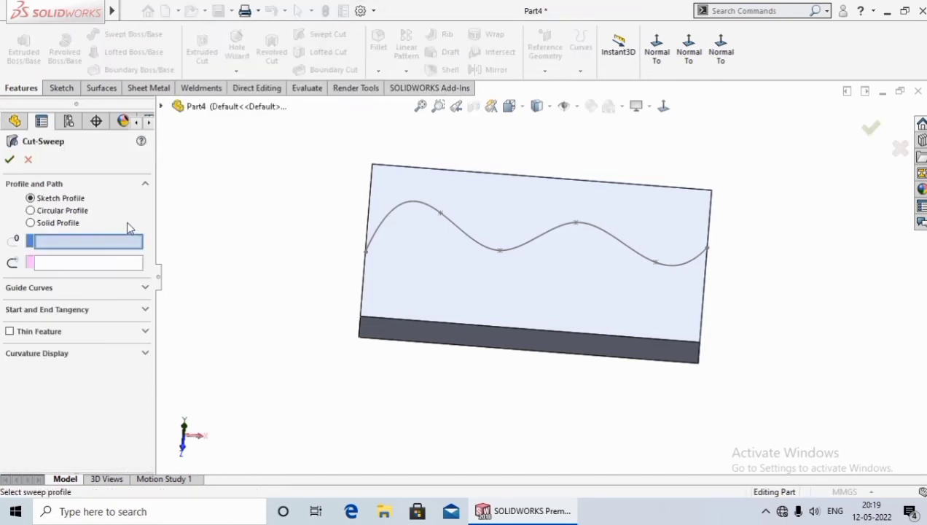
left_click(36, 211)
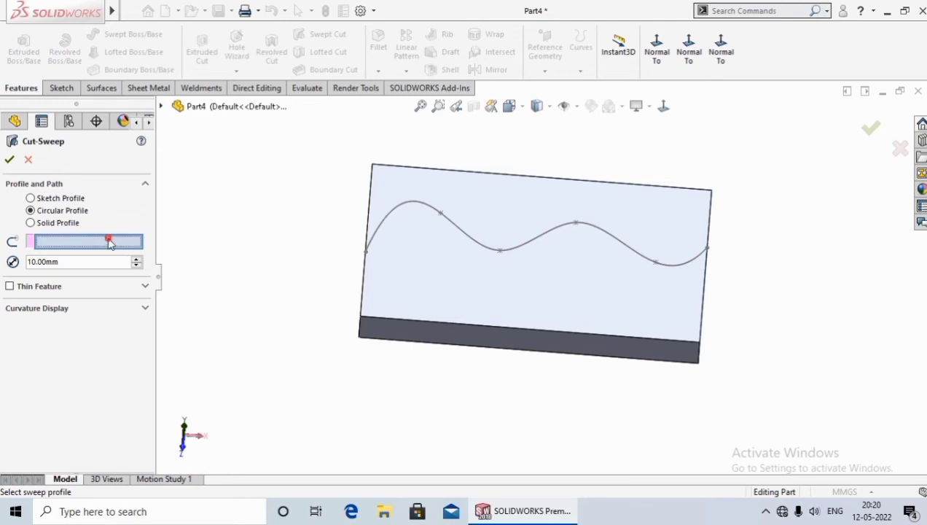
left_click(381, 222)
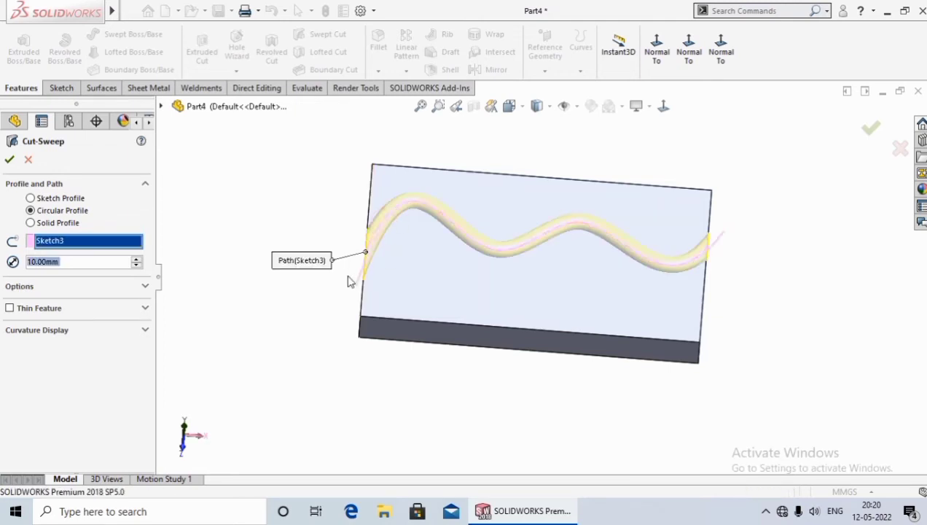
middle_click_drag(319, 275, 306, 271)
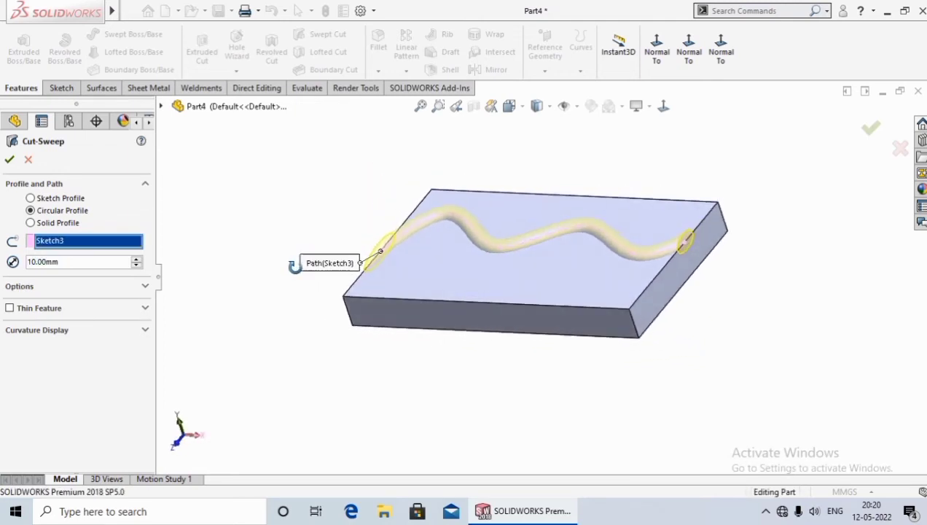
double_click(75, 263)
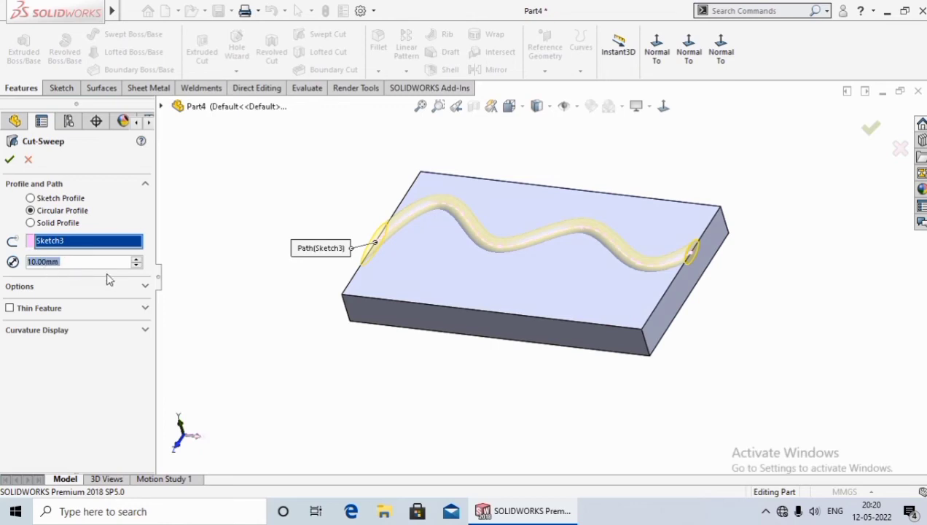
type("1")
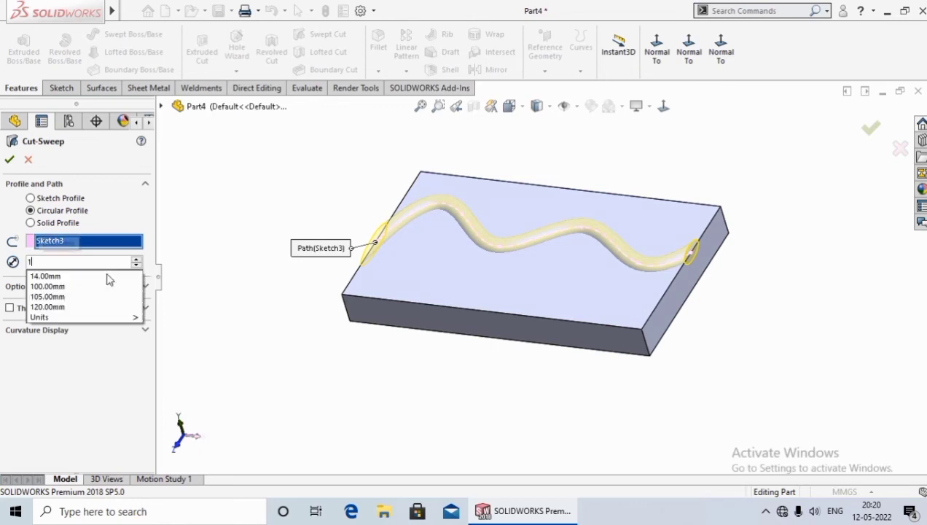
type("2")
key("Return")
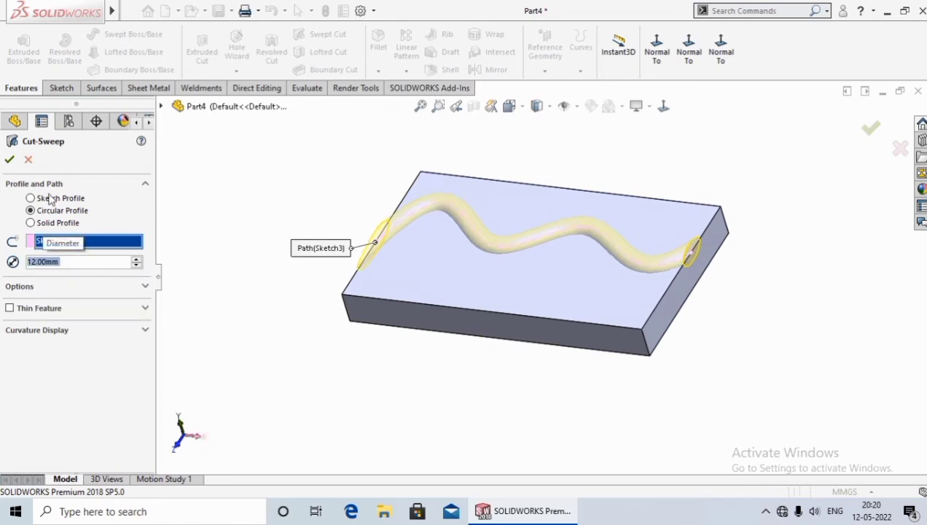
left_click(10, 159)
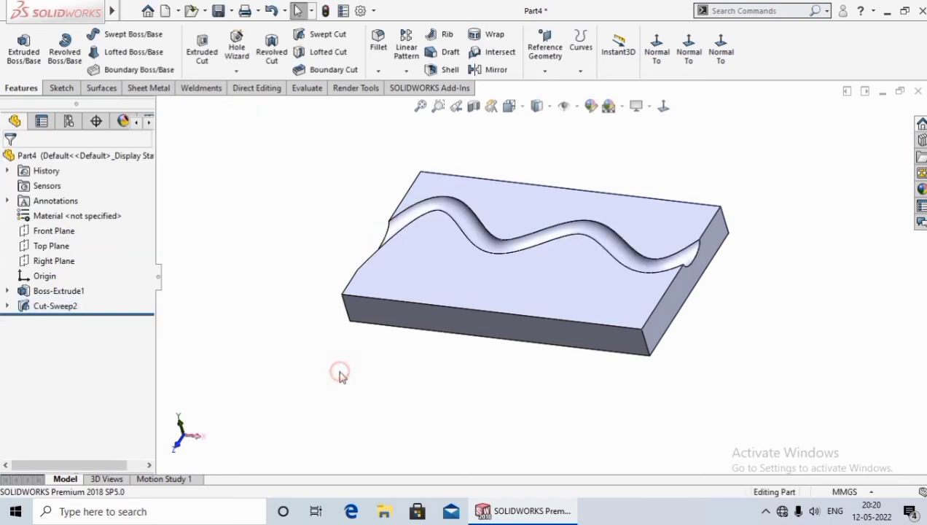
mouse_move(338, 375)
middle_mouse_down()
mouse_move(333, 320)
mouse_move(399, 331)
mouse_move(422, 273)
mouse_move(327, 367)
mouse_move(345, 340)
mouse_move(358, 379)
middle_mouse_up()
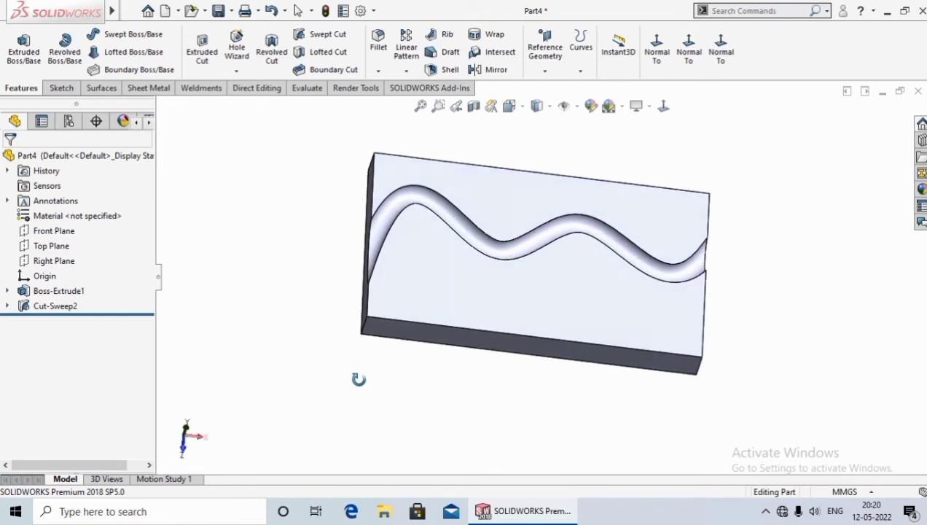
Delete the Cut-Sweep2 groove and begin a fresh swept cut.
mouse_move(488, 406)
middle_mouse_down()
mouse_move(491, 350)
mouse_move(514, 394)
mouse_move(316, 323)
middle_mouse_up()
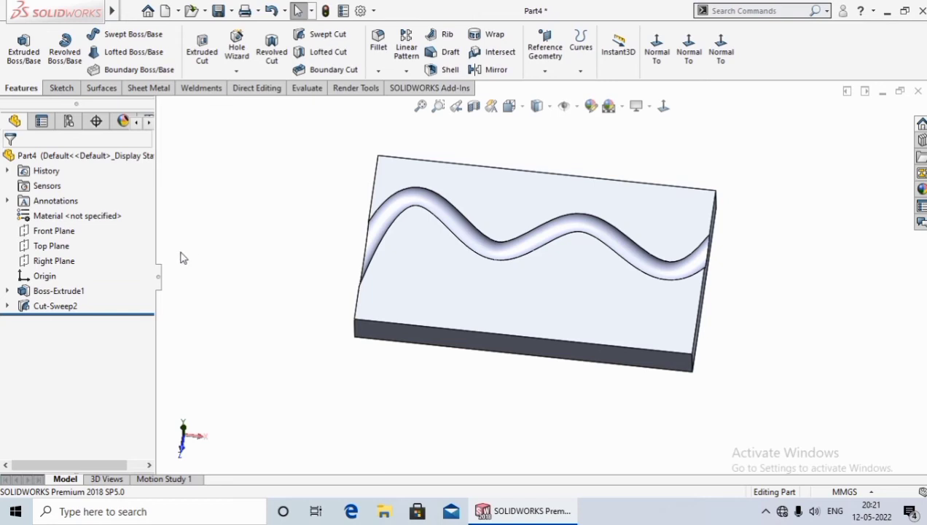
right_click(62, 307)
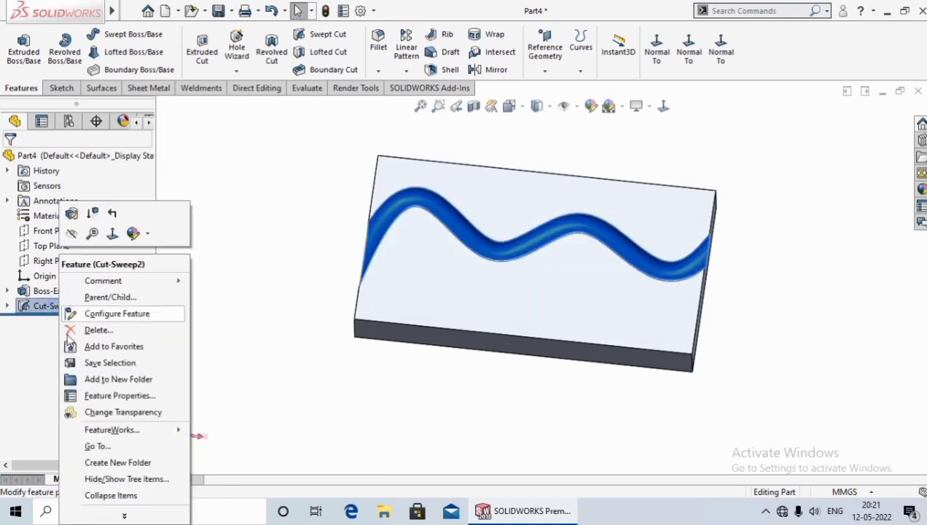
left_click(103, 331)
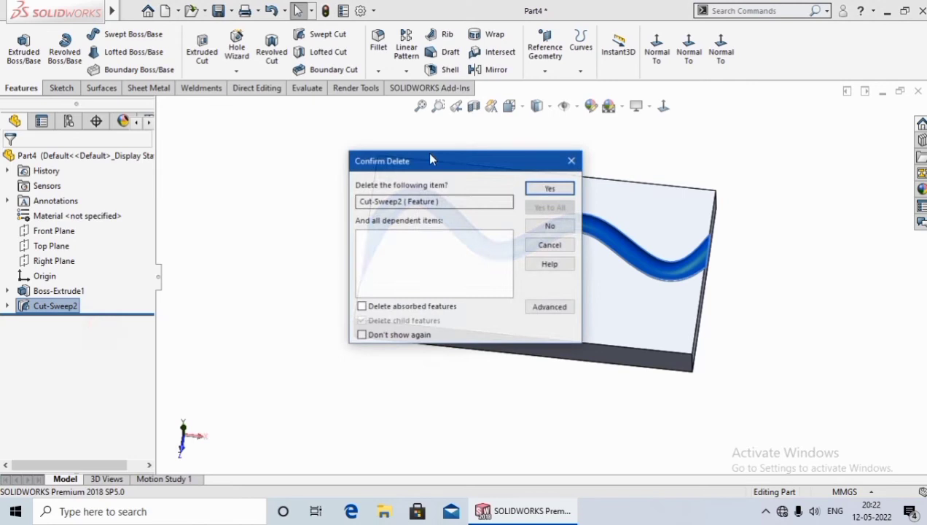
left_click(560, 190)
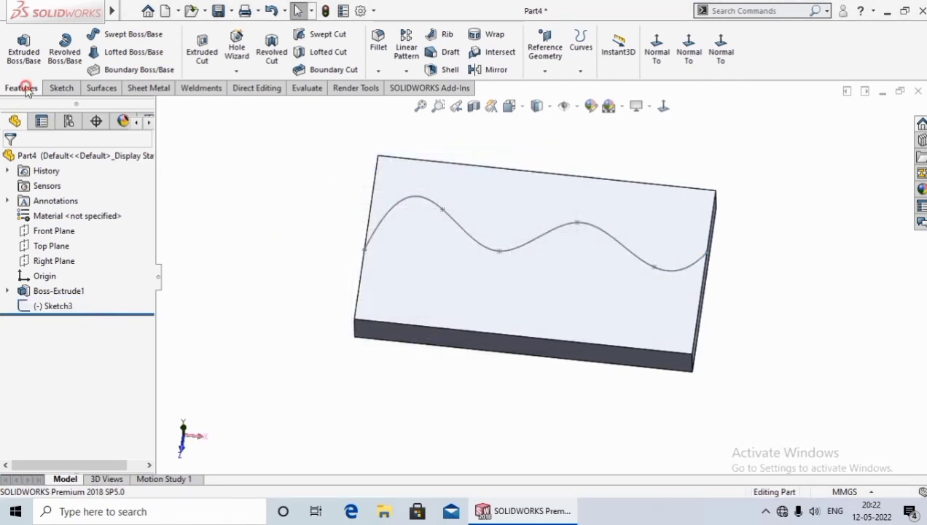
left_click(328, 37)
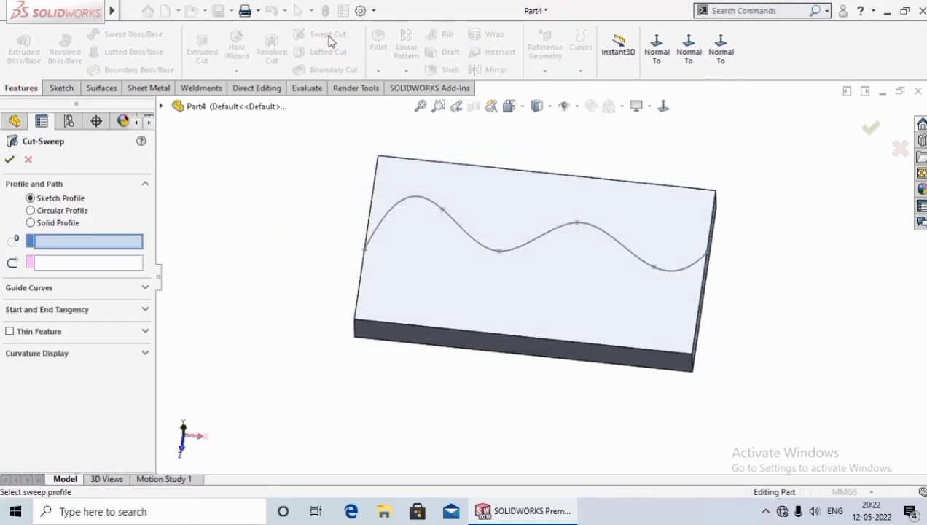
Set an 11 mm circular profile swept along Sketch3.
left_click(42, 215)
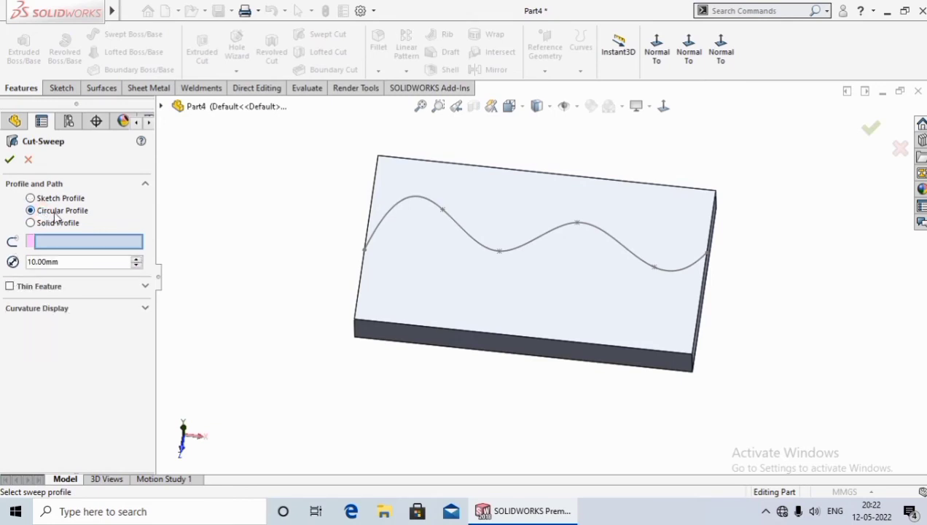
left_click(397, 211)
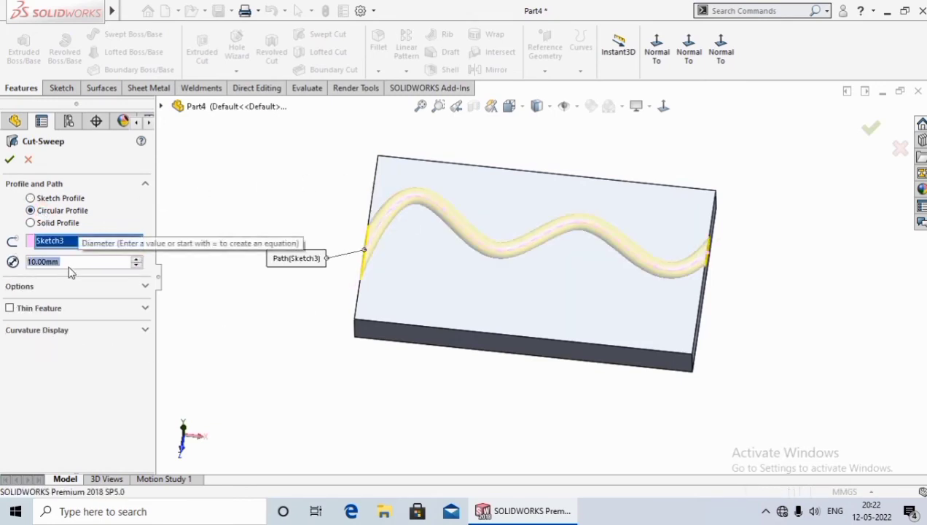
type("11")
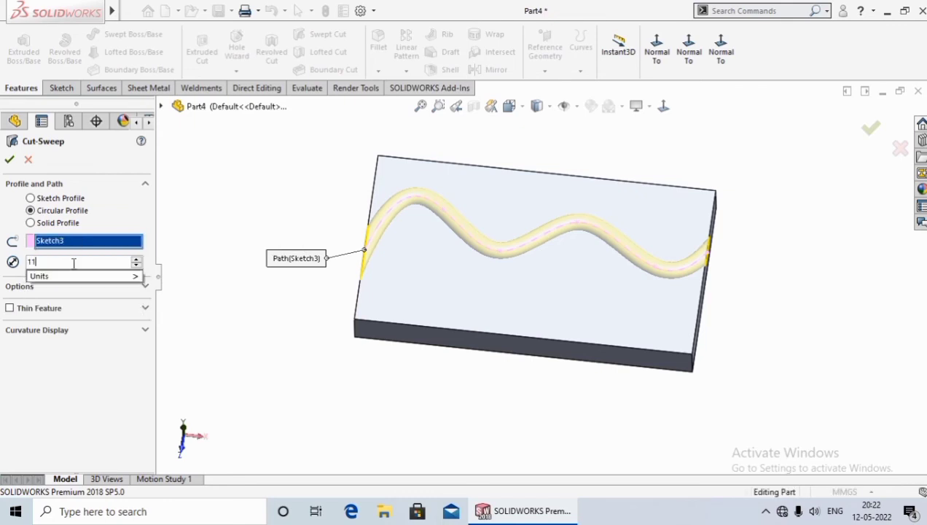
key("Return")
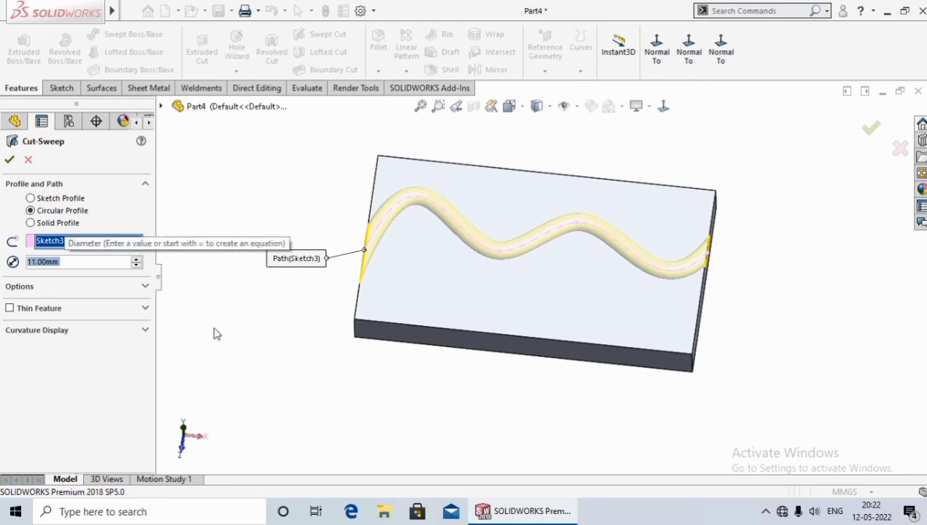
Make it a one-direction thin feature 2 mm thick, accept, and keep all bodies.
left_click(10, 308)
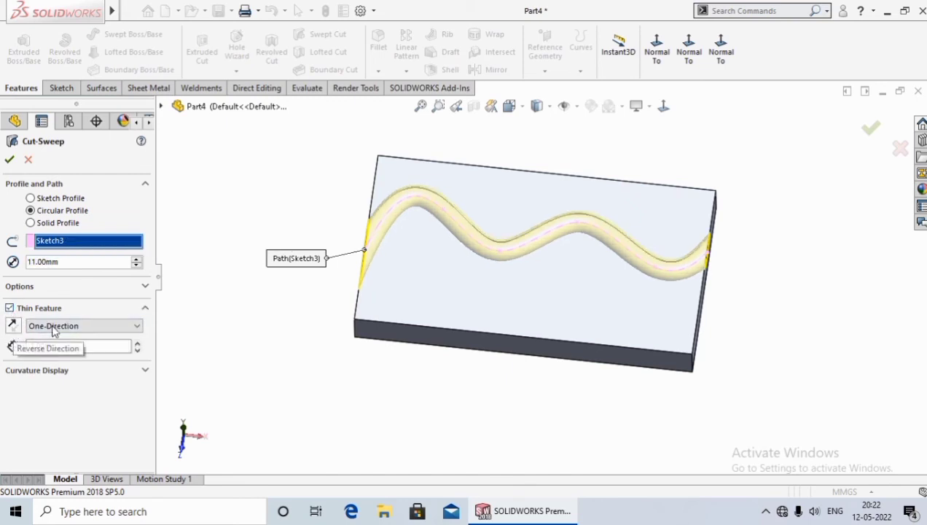
left_click(85, 325)
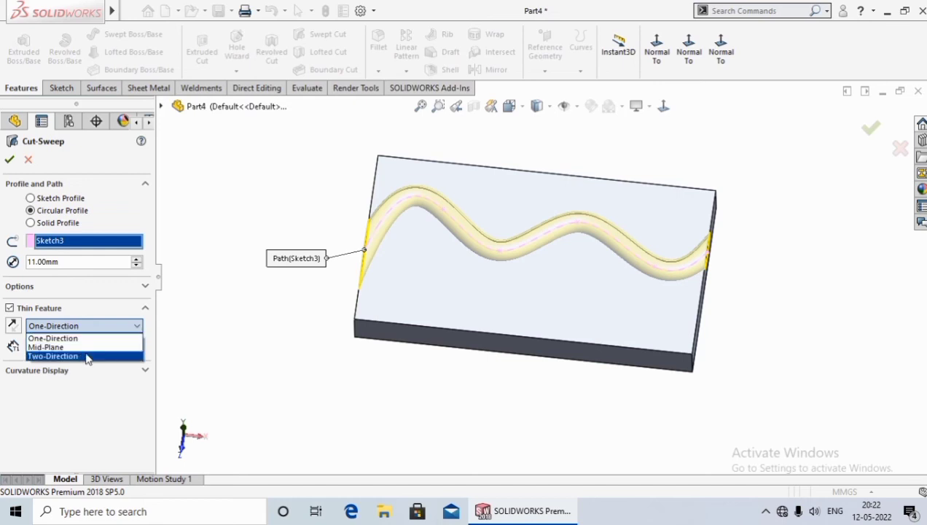
left_click(81, 338)
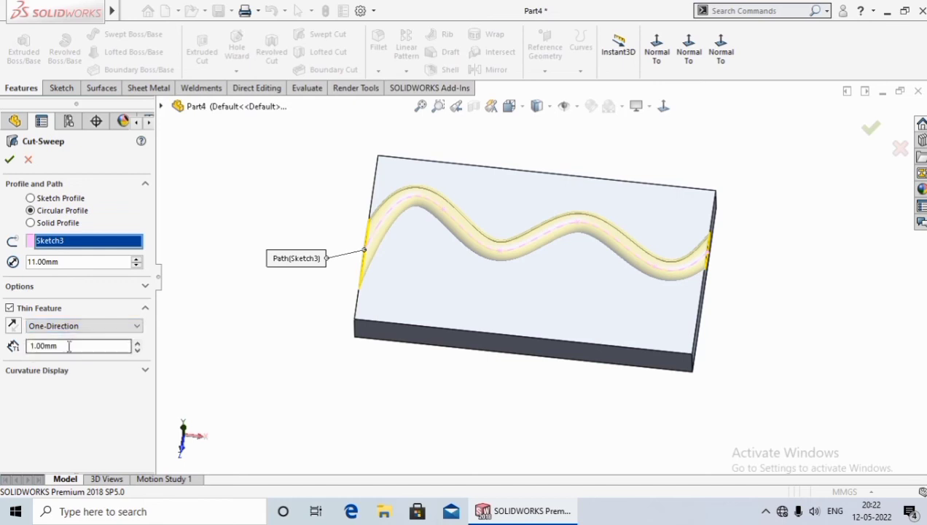
left_click_drag(75, 346, 28, 349)
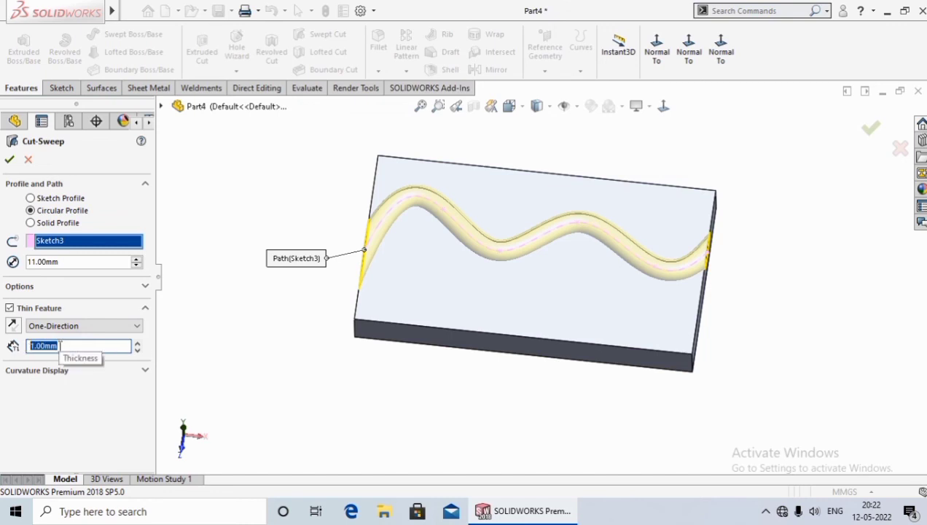
type("2")
key("Return")
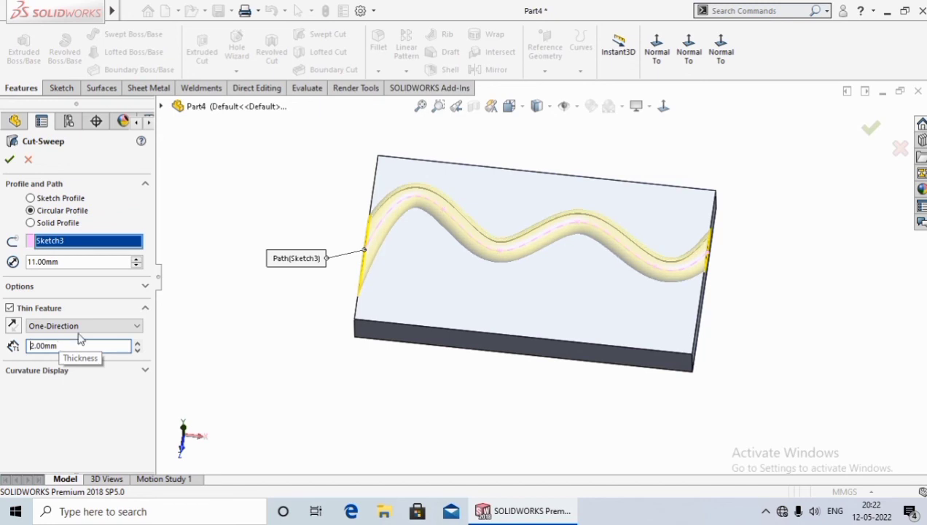
left_click(10, 161)
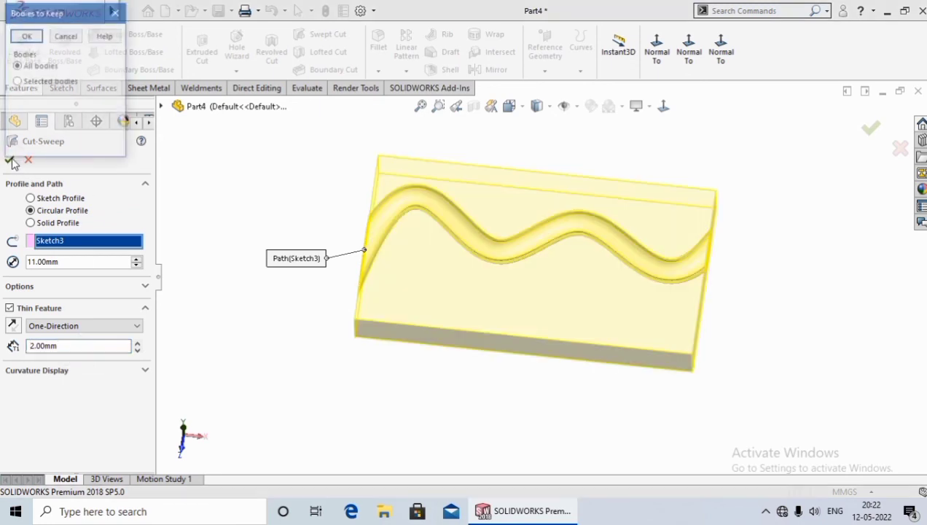
left_click(27, 36)
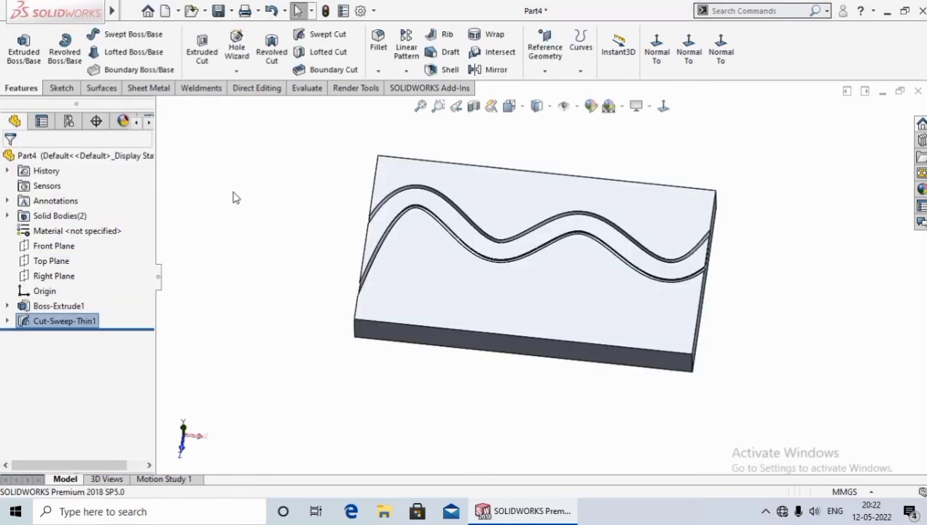
mouse_move(285, 289)
middle_mouse_down()
mouse_move(299, 196)
mouse_move(328, 202)
mouse_move(390, 251)
mouse_move(358, 290)
mouse_move(368, 247)
mouse_move(353, 272)
mouse_move(377, 244)
mouse_move(356, 310)
mouse_move(363, 249)
mouse_move(367, 310)
mouse_move(387, 314)
mouse_move(317, 351)
middle_mouse_up()
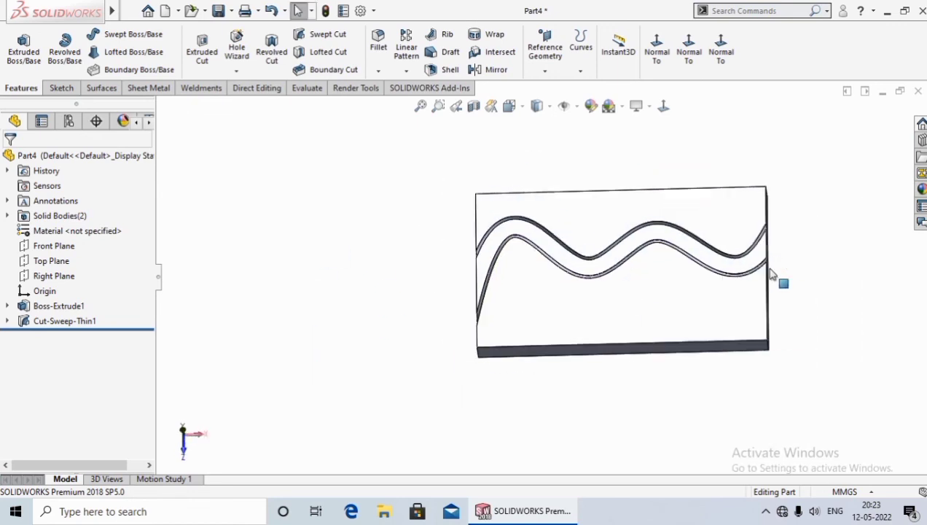
mouse_move(772, 274)
middle_mouse_down()
mouse_move(688, 268)
mouse_move(648, 309)
mouse_move(668, 271)
middle_mouse_up()
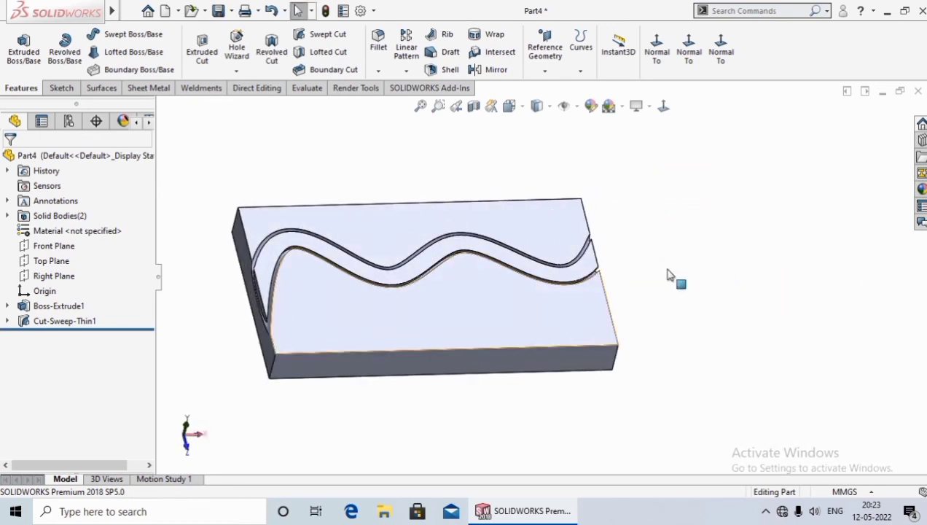